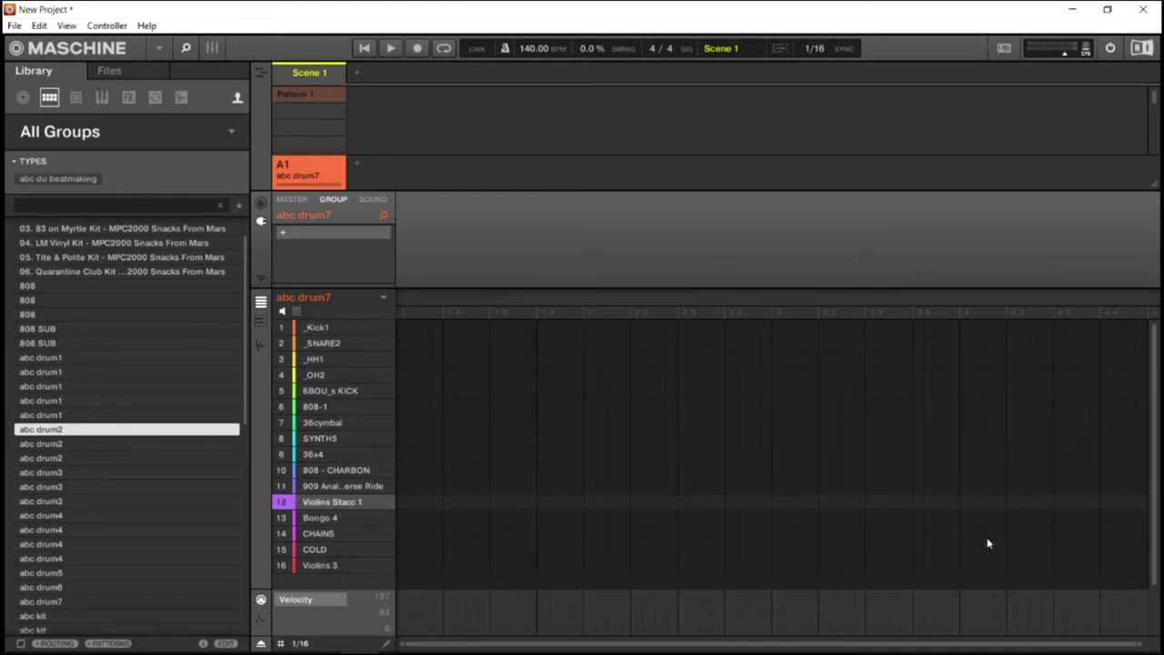
Select the Violins 3 sound and record a four-bar progression of sustained chords in keyboard view.
key("Down")
key("Down")
key("Down")
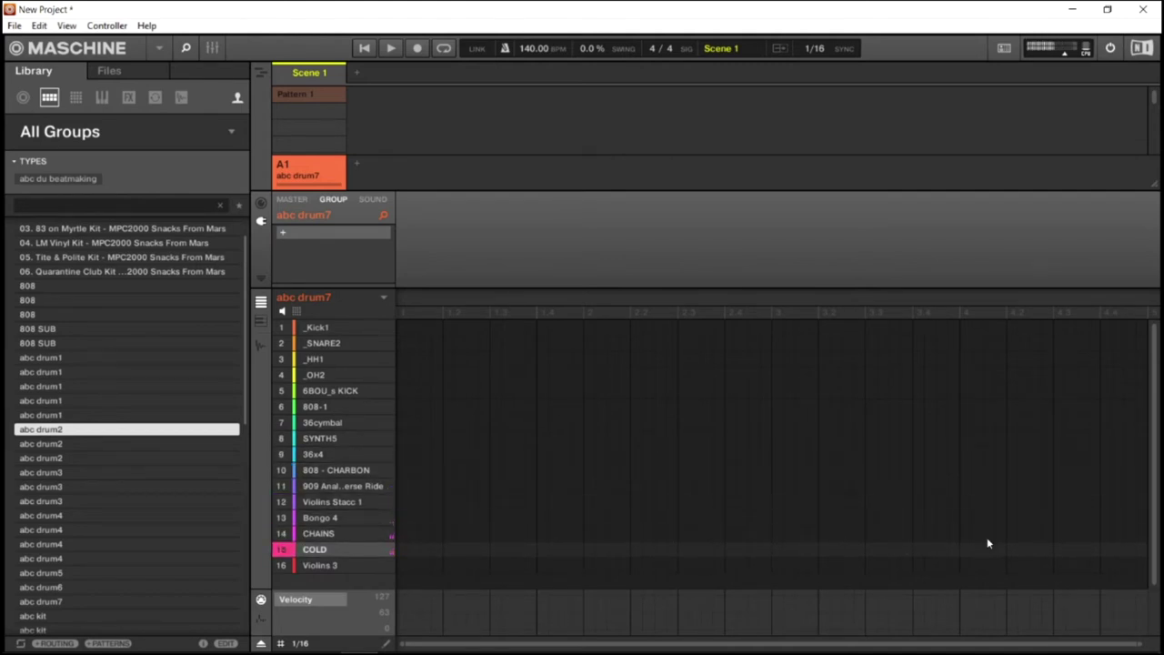
key("Down")
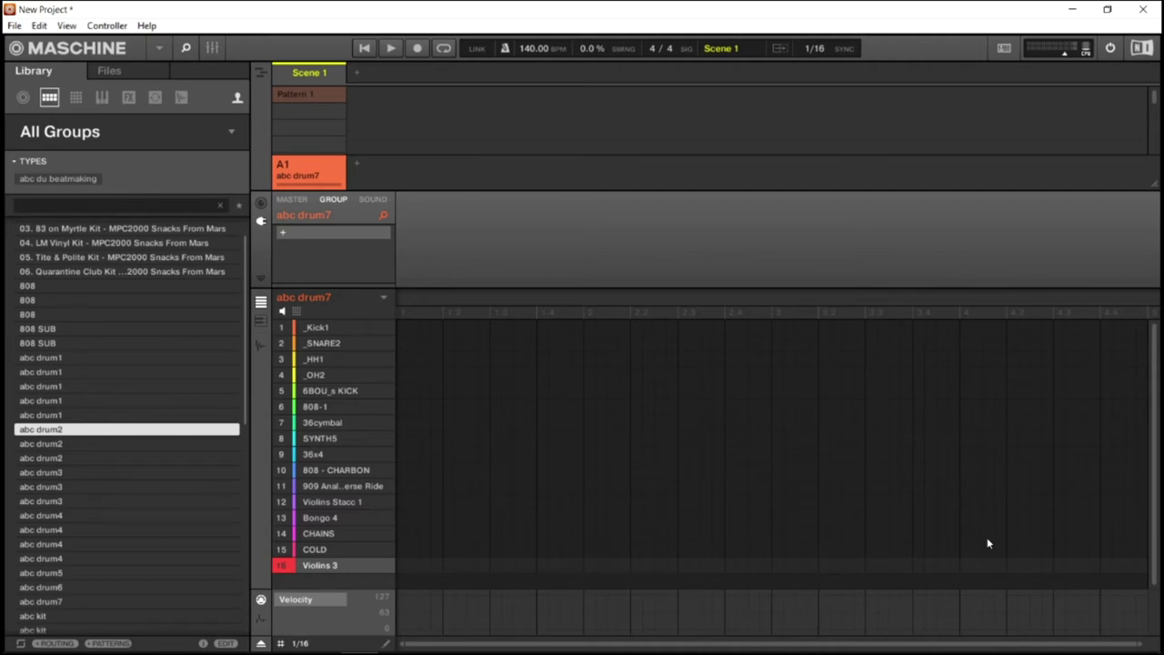
key("ctrl+k")
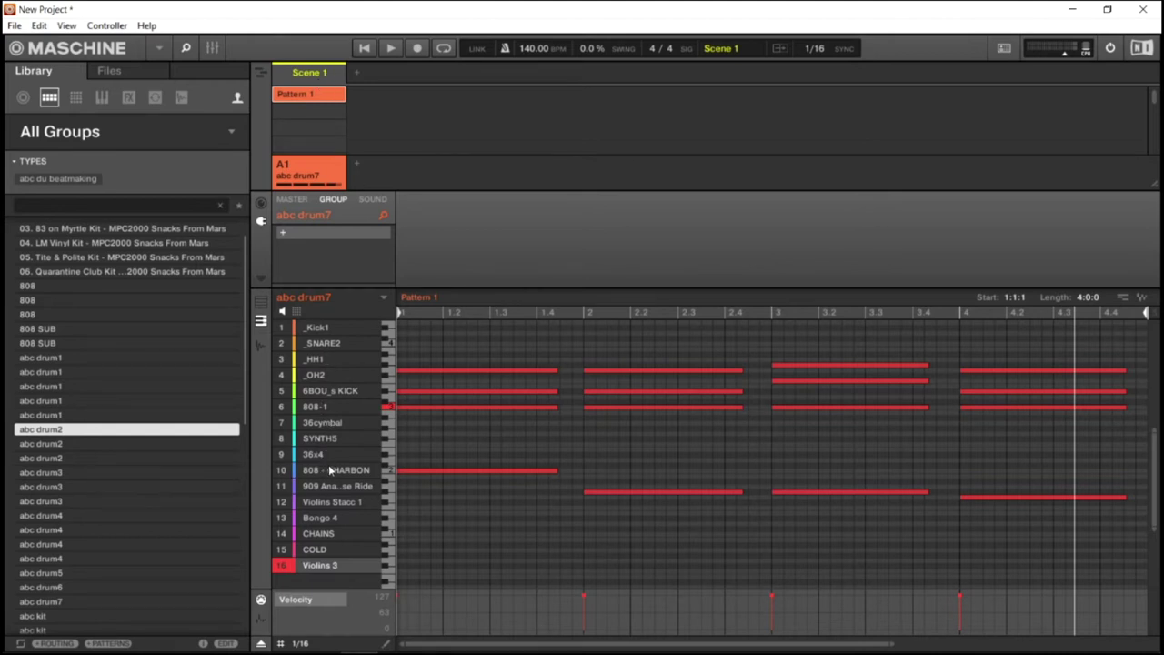
Record a four-bar melody with the SYNTH5 sound in Pattern 1 of group A1 over the violin chords.
key("k")
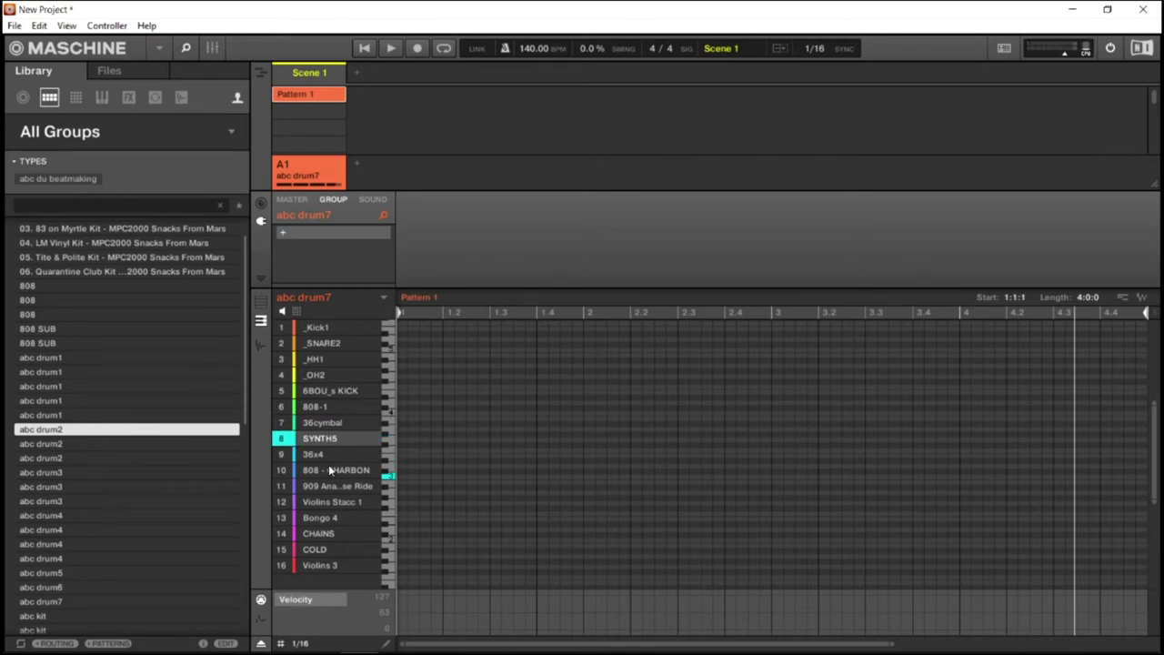
key("space")
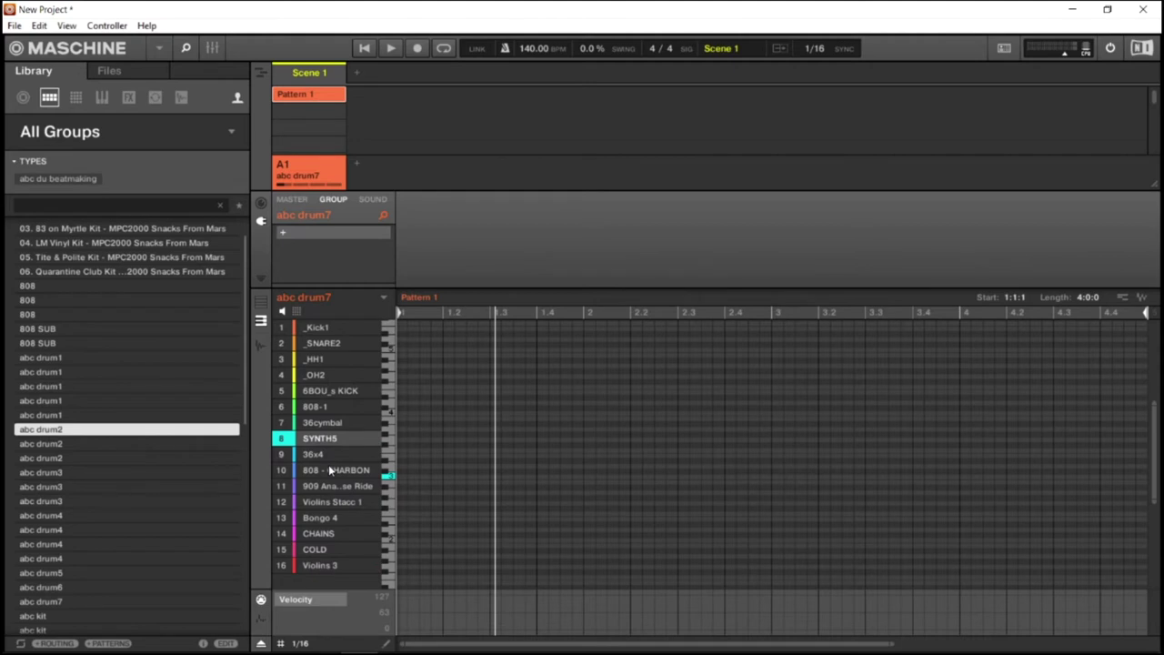
key("ctrl+r")
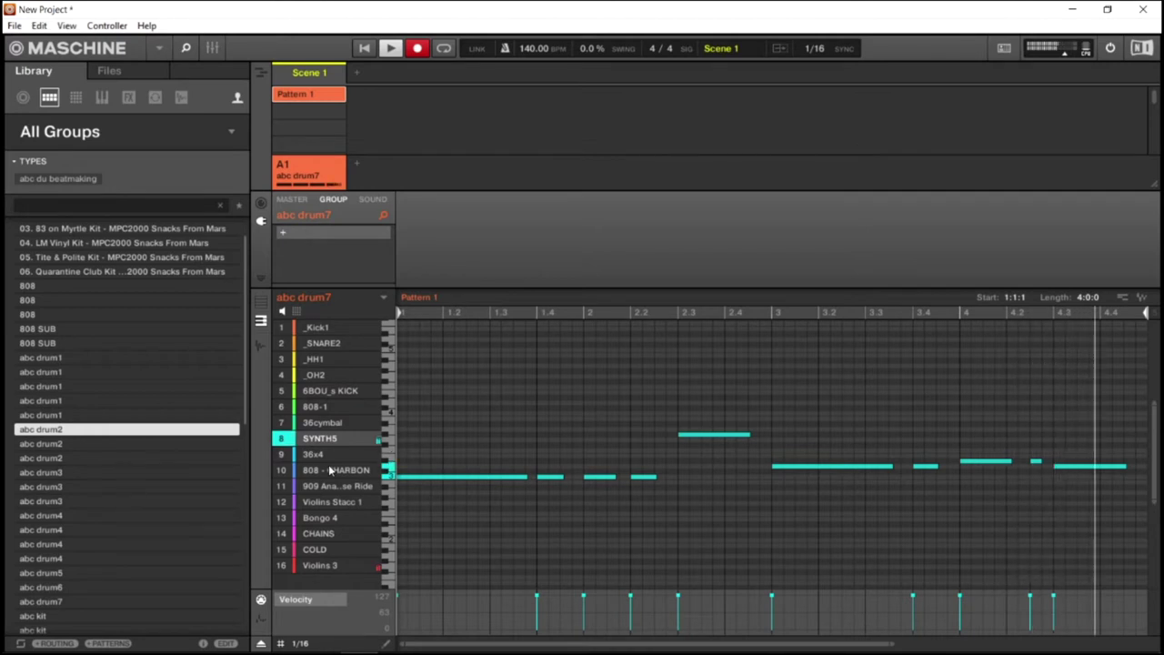
key("space")
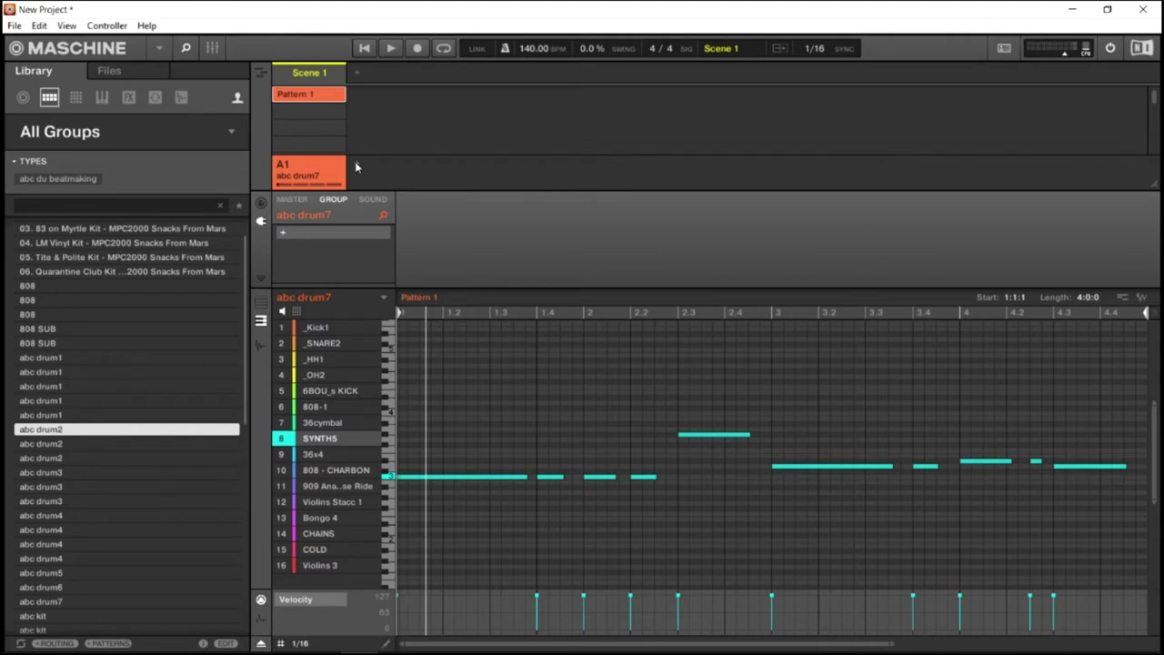
Add a new group B1 and load the abc drum7 kit into it from the library.
left_click(356, 167)
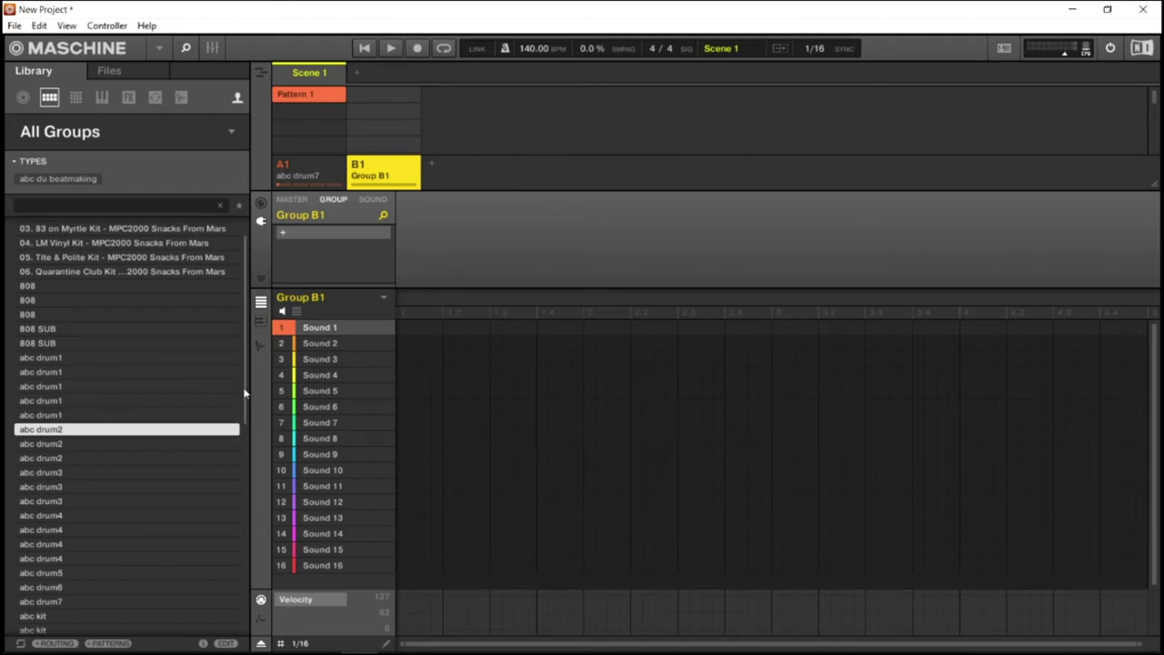
left_click_drag(246, 388, 249, 415)
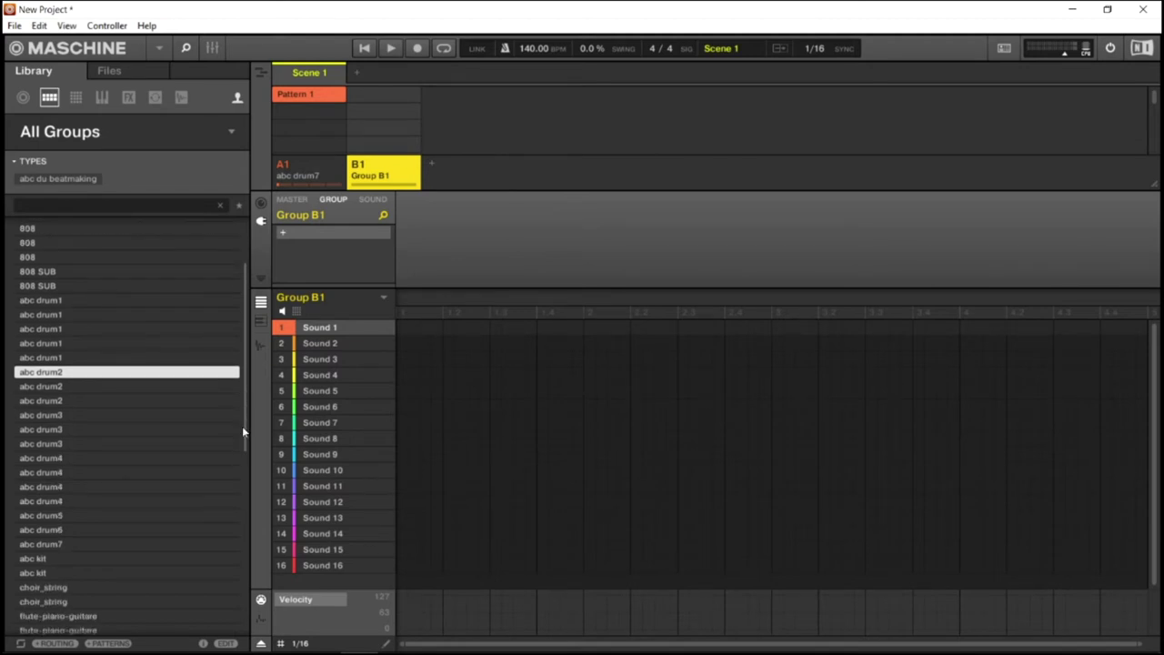
double_click(49, 545)
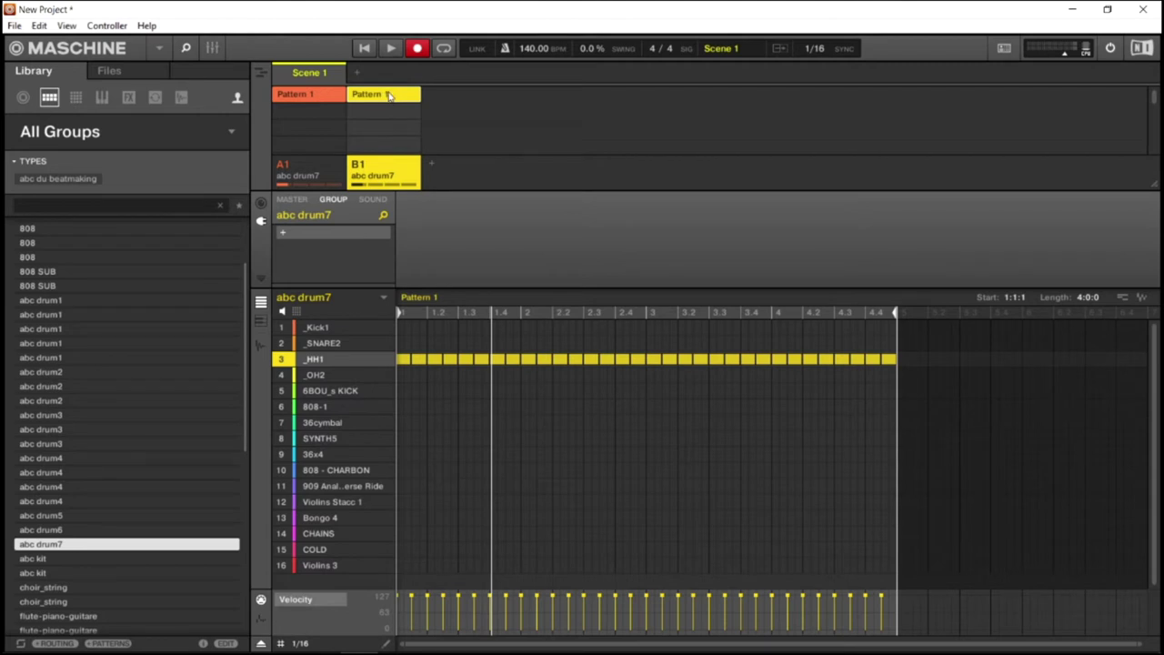
Record an eighth-note hi-hat line on _HH1 over four bars, with faster rolls in bars 2 and 4.
key("space")
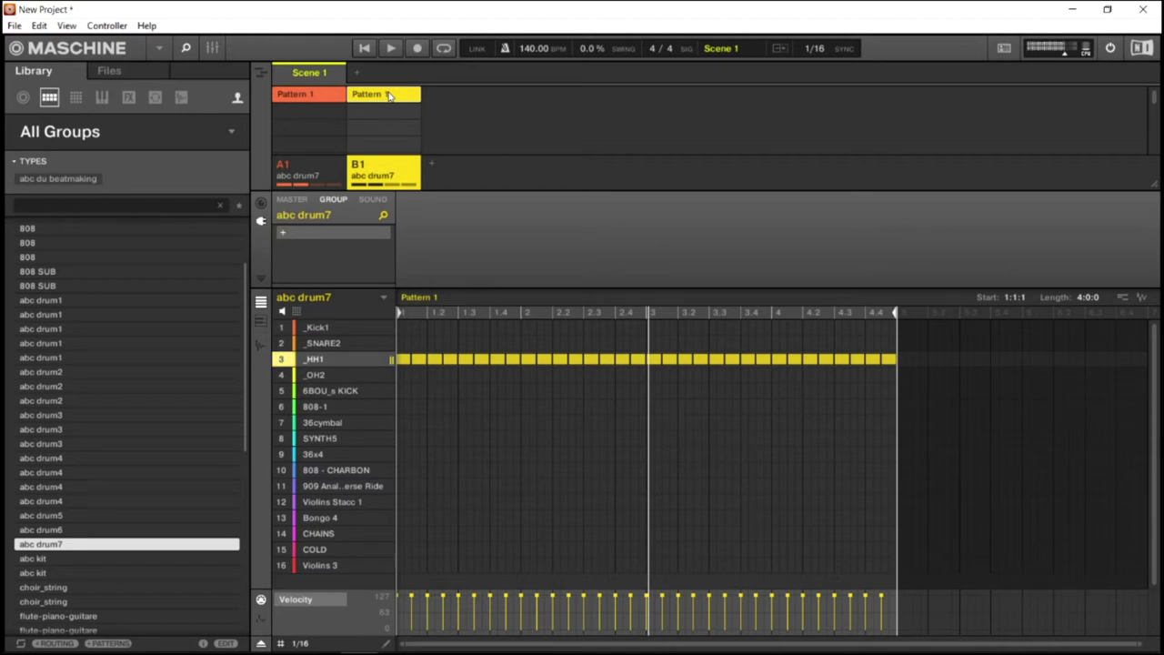
key("ctrl+r")
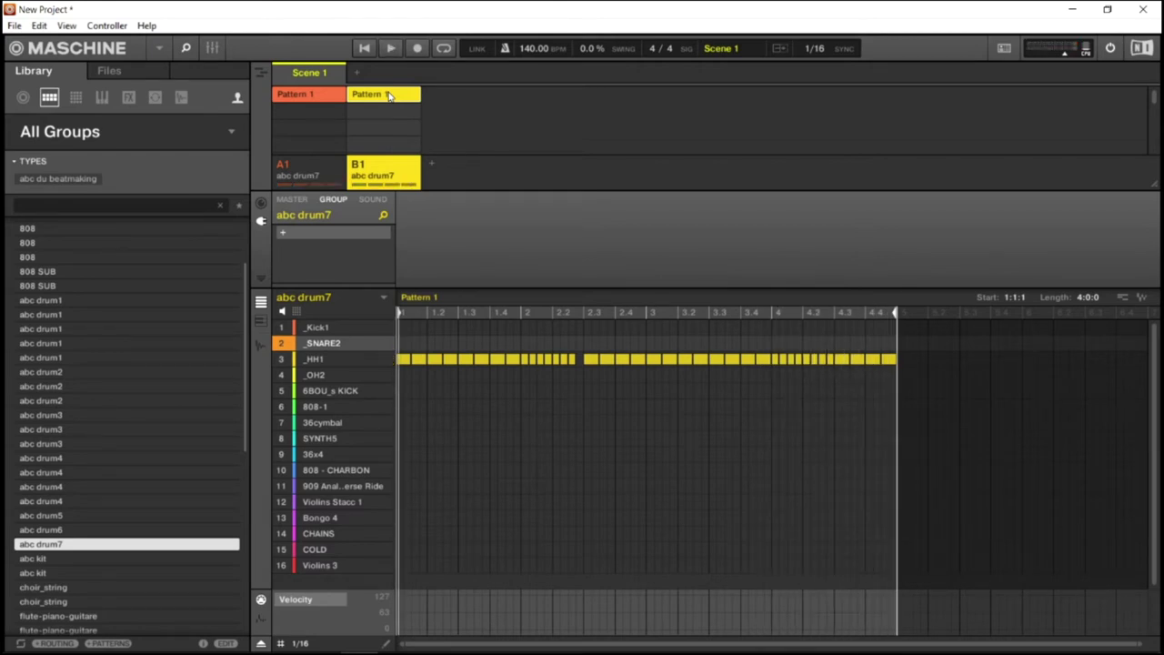
Record _SNARE2 hits on the third beat of each bar, plus an extra hit at the end of bar 4.
key("ctrl+r")
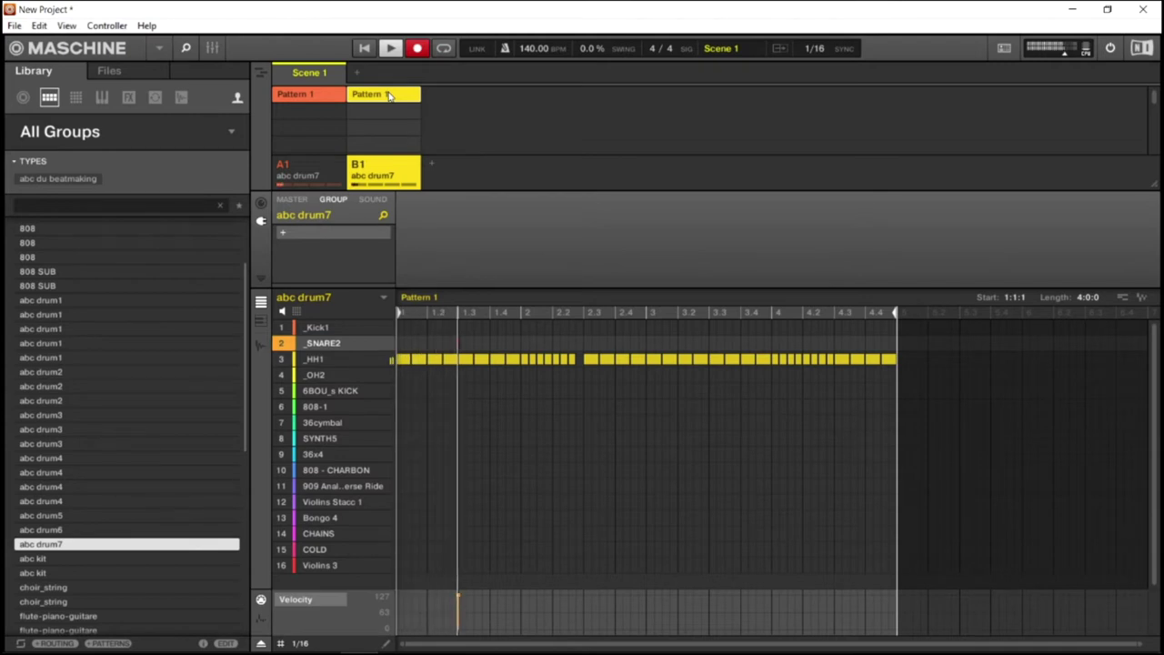
key("x")
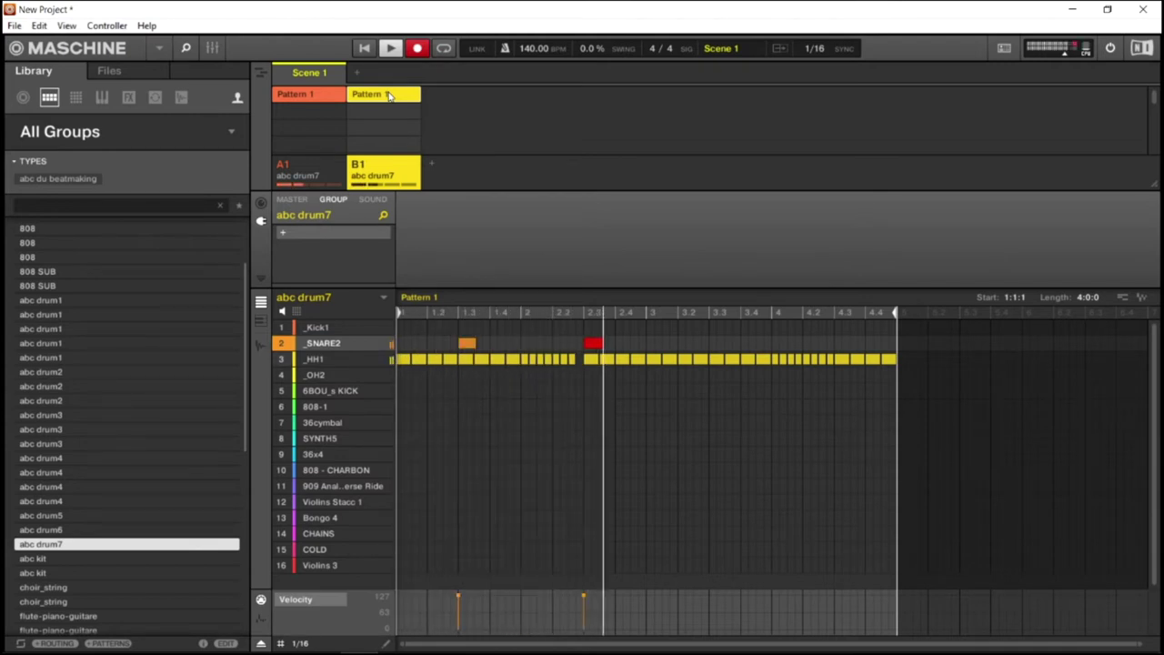
key("x")
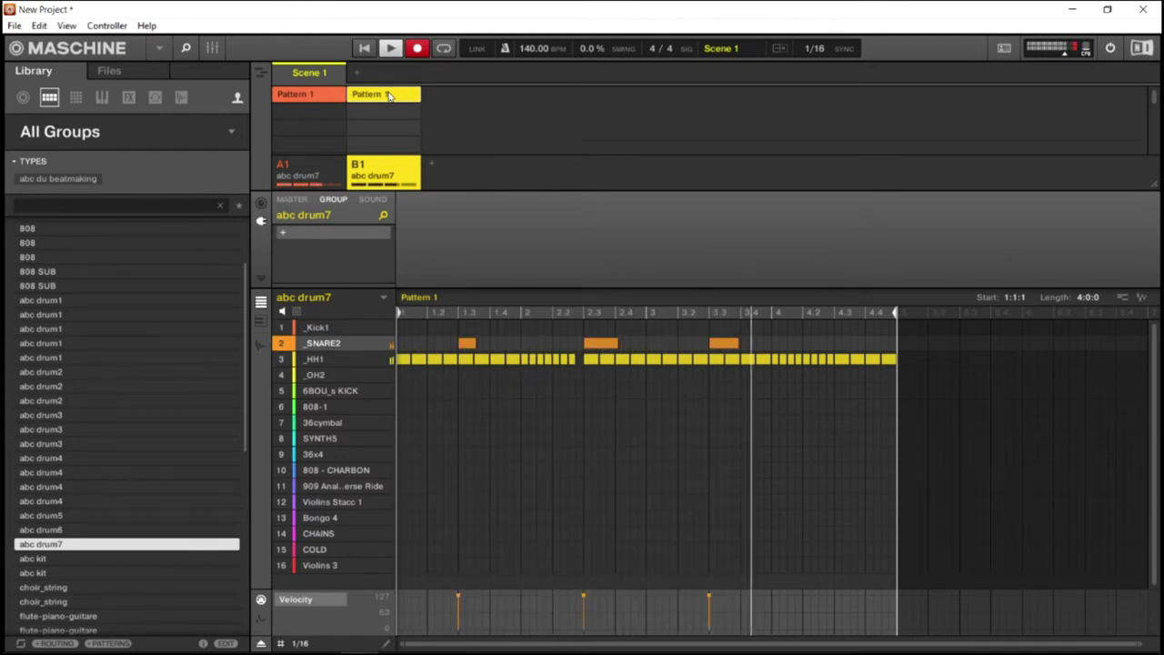
key("x")
key("x")
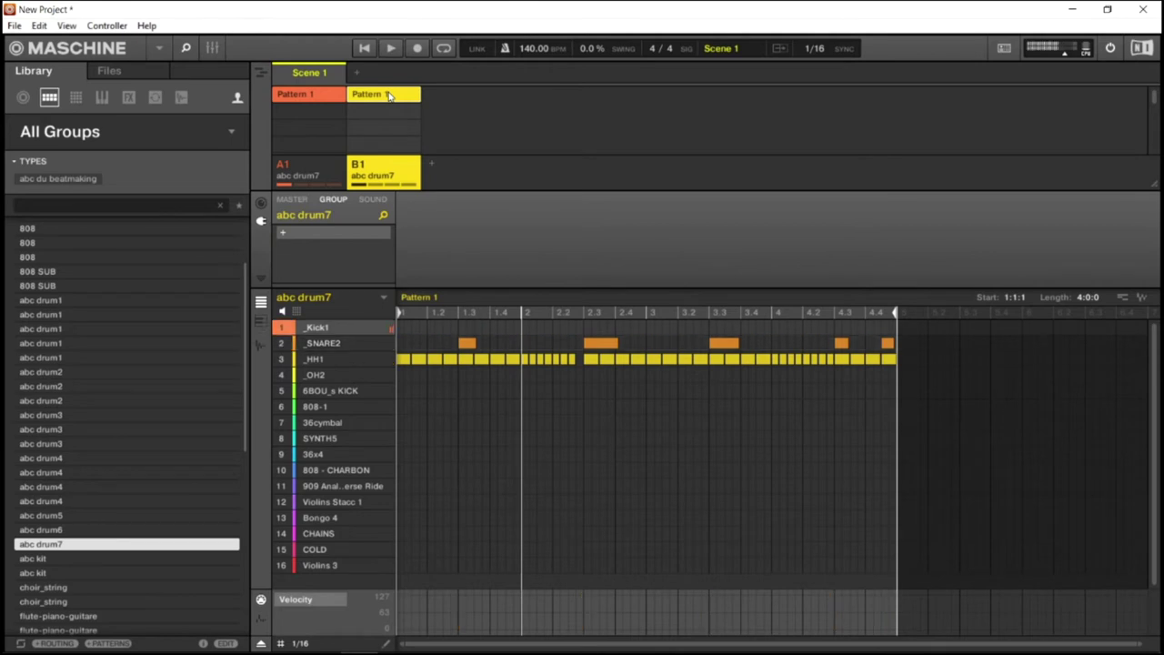
Record a syncopated nine-hit kick line on _Kick1 across the four bars and play the beat back.
key("ctrl+r")
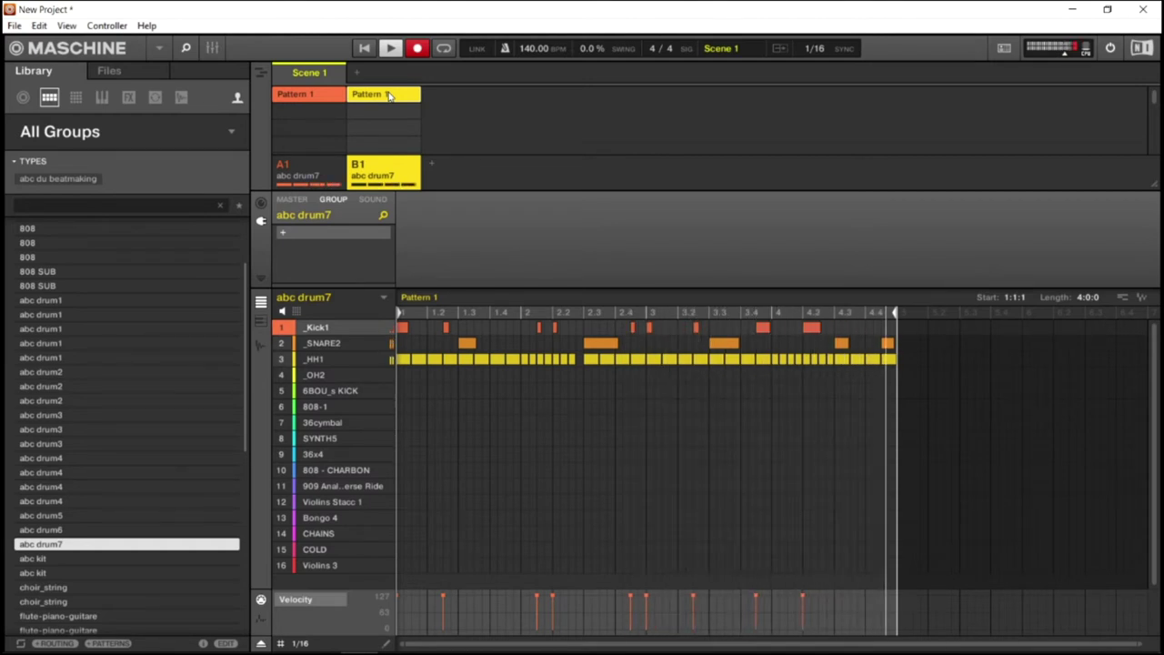
key("ctrl+r")
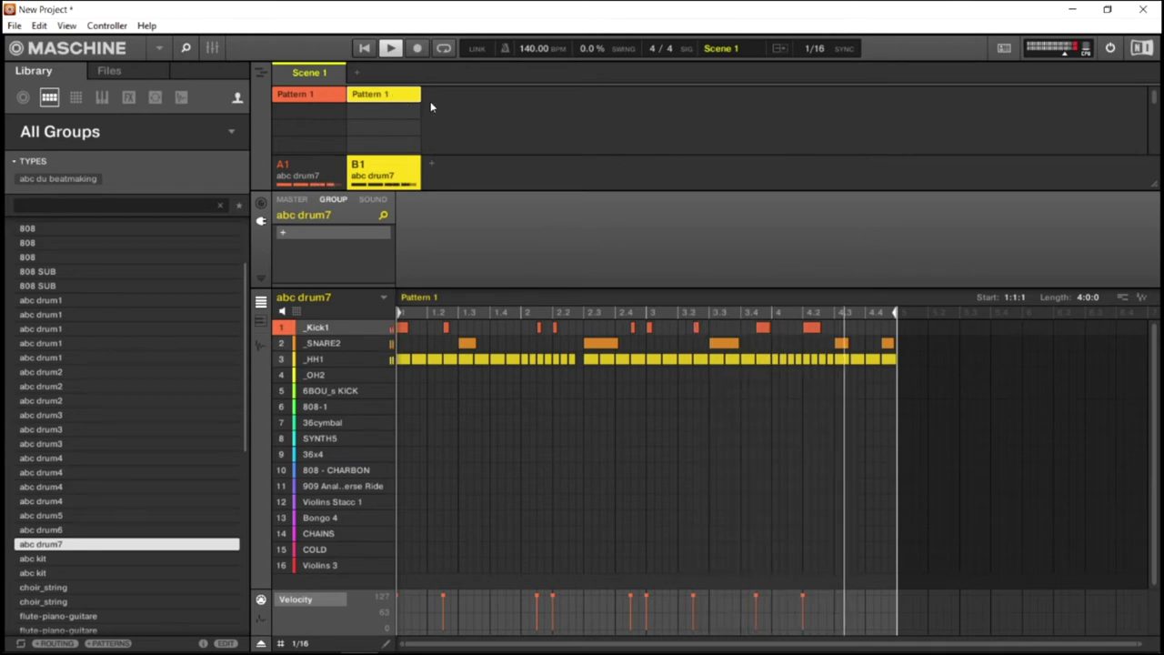
key("space")
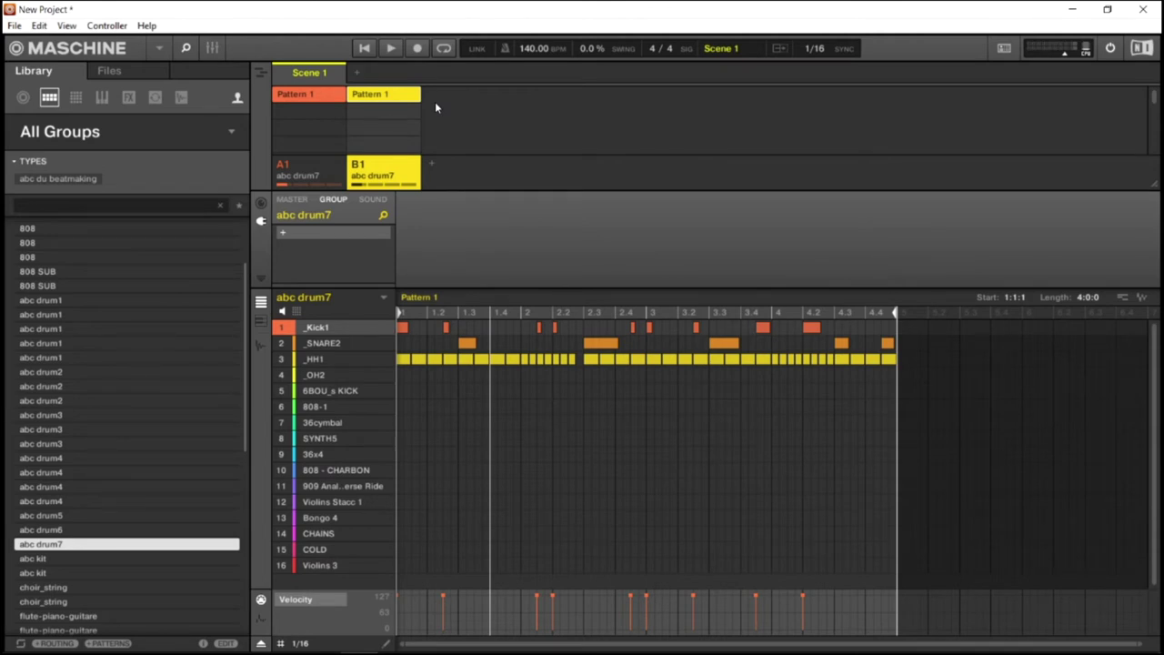
Record six hits with the Bongo 4 sound in group B1's drum pattern and rename the pattern pattern1.
key("Down")
key("Down")
key("Down")
key("Down")
key("Down")
key("Down")
key("Down")
key("Down")
key("Down")
key("Down")
key("Down")
key("Down")
key("Down")
key("Up")
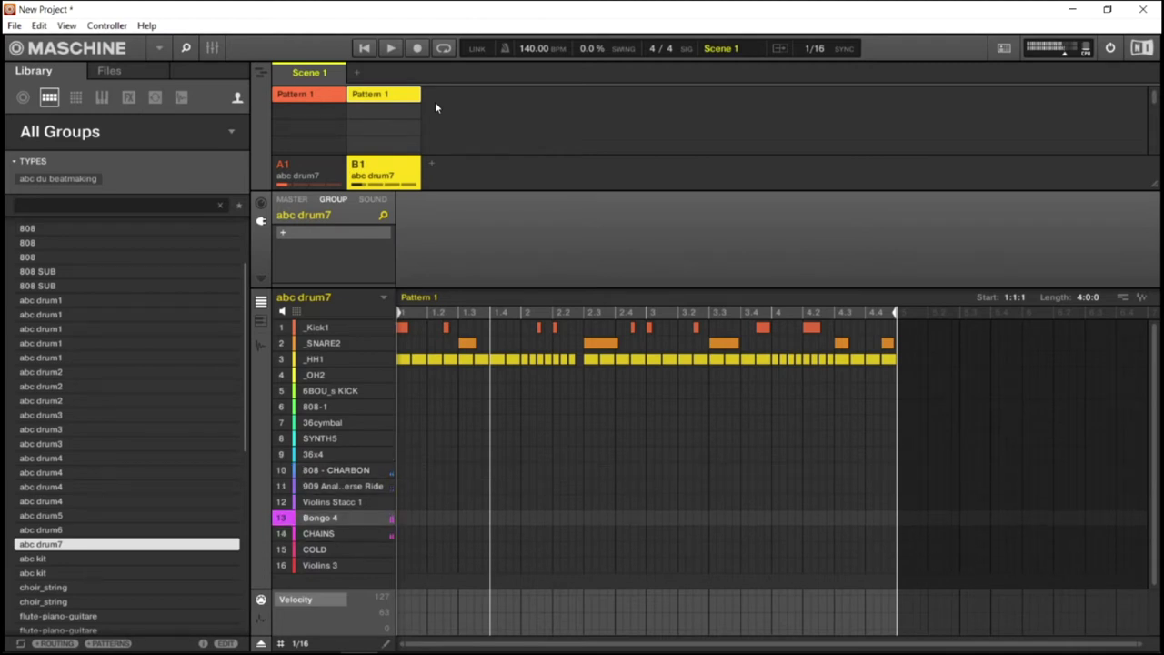
key("ctrl+r")
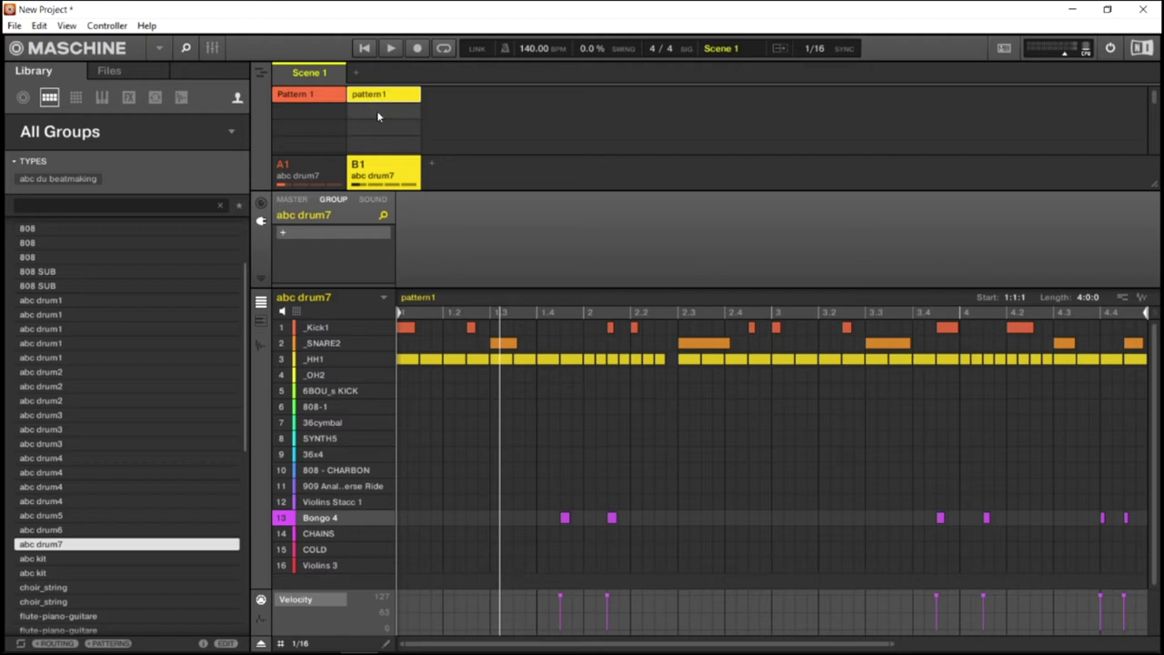
Create a second pattern in group B1 and rename it intro.
left_click(378, 113)
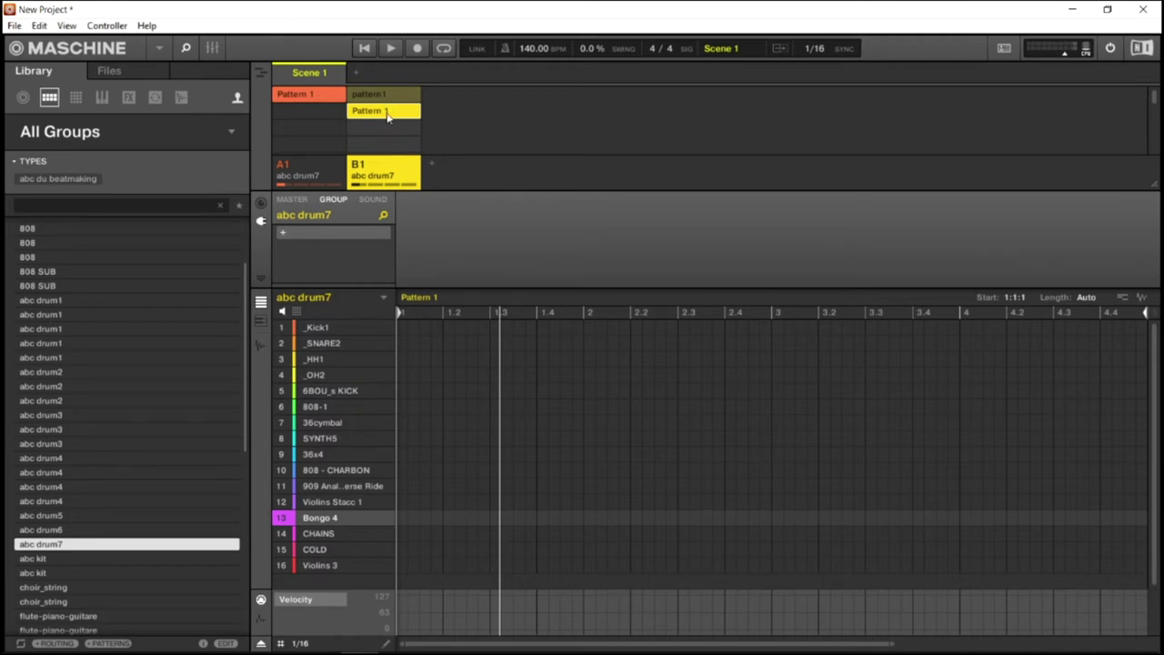
right_click(387, 115)
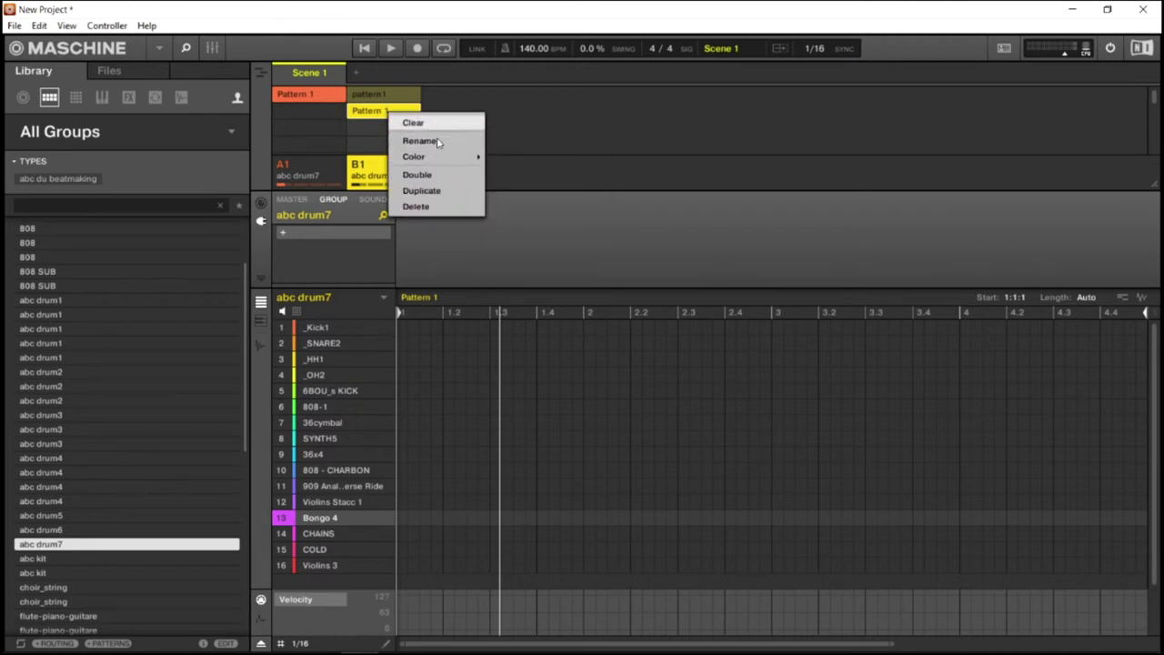
left_click(420, 141)
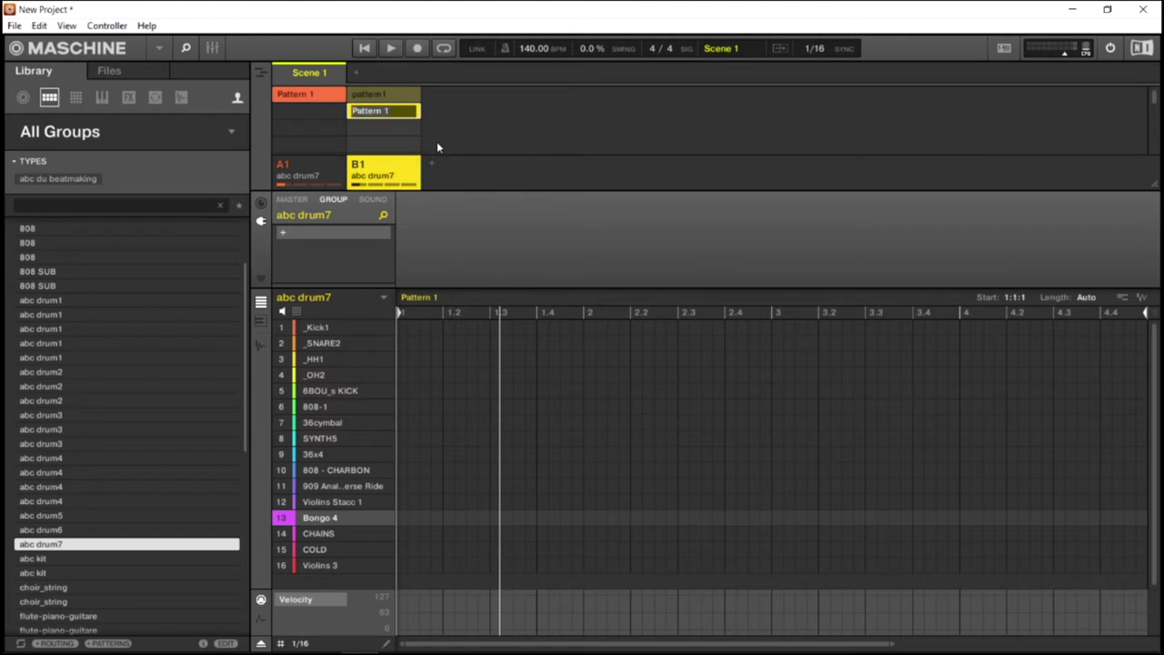
type("intro")
key("Return")
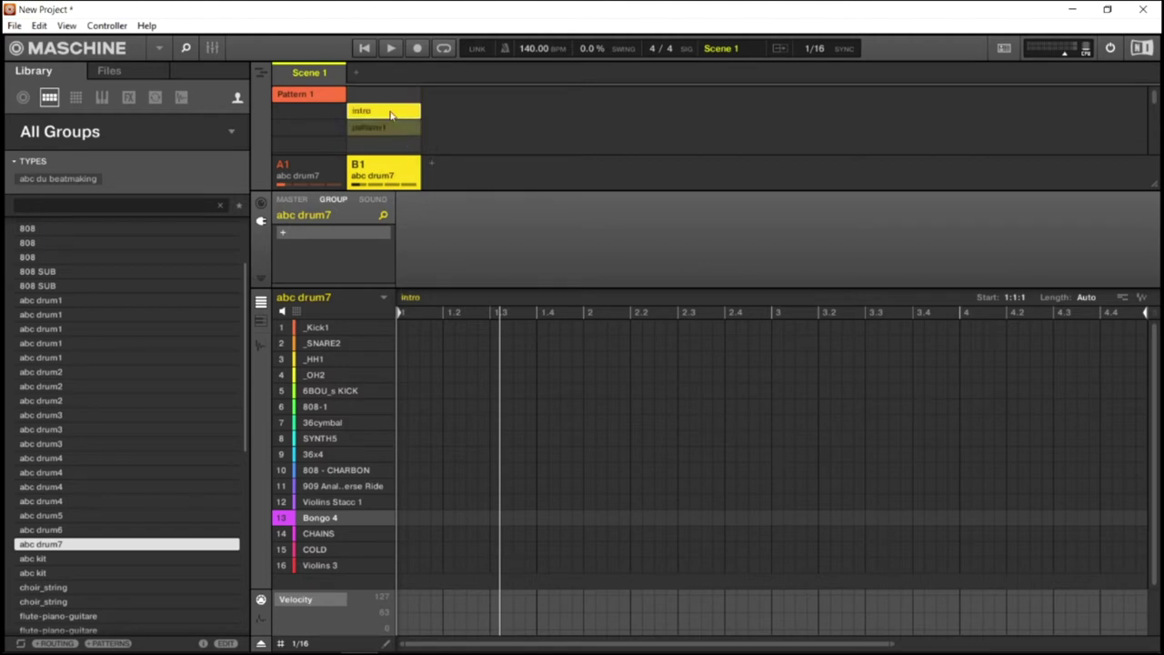
Record a sparse _HH1 hi-hat line and six Bongo 4 hits in the intro pattern.
left_click(388, 110)
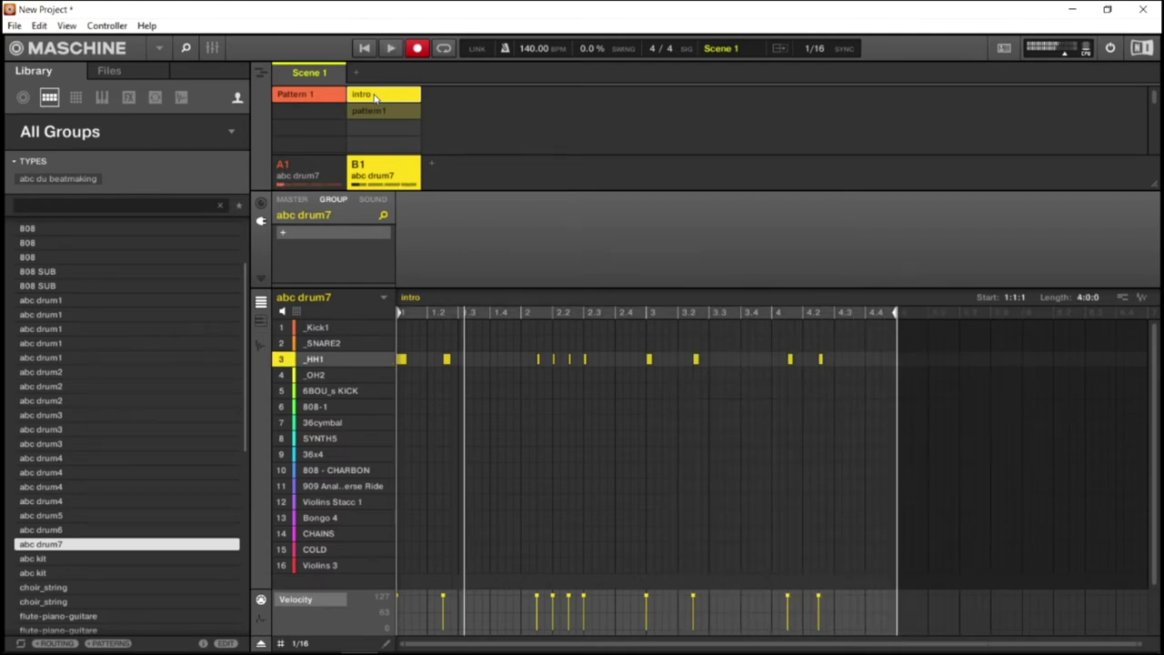
key("space")
key("space")
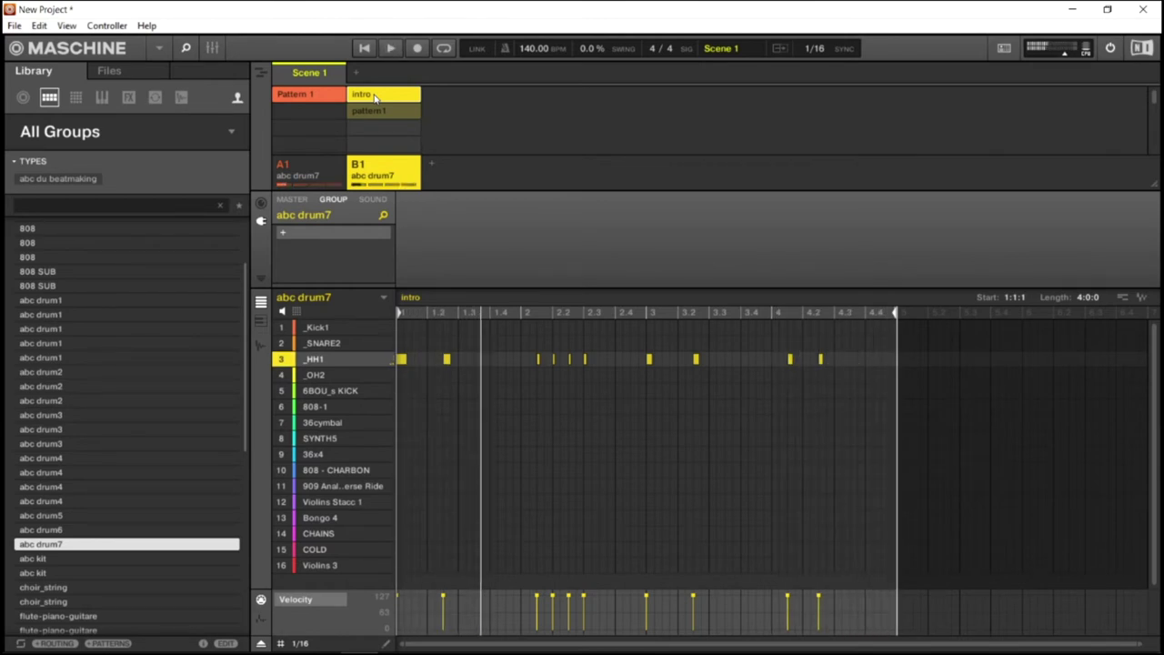
left_click(538, 518)
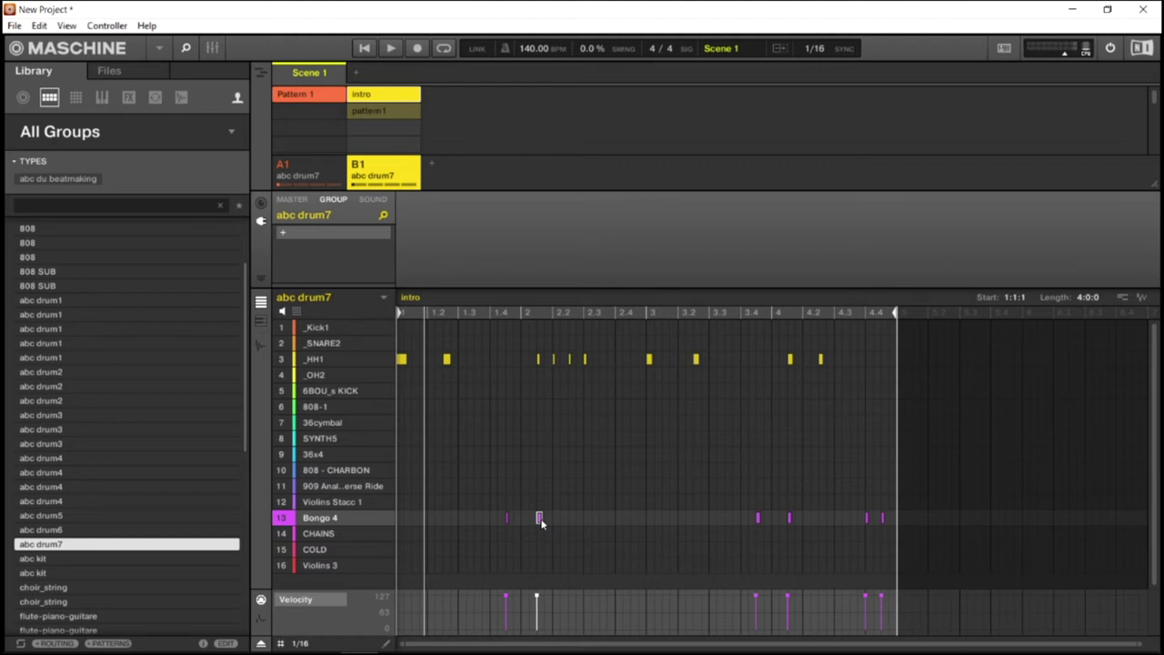
Add Scene 2 and assign it Pattern 1 from group A1 and pattern1 from group B1.
left_click(356, 74)
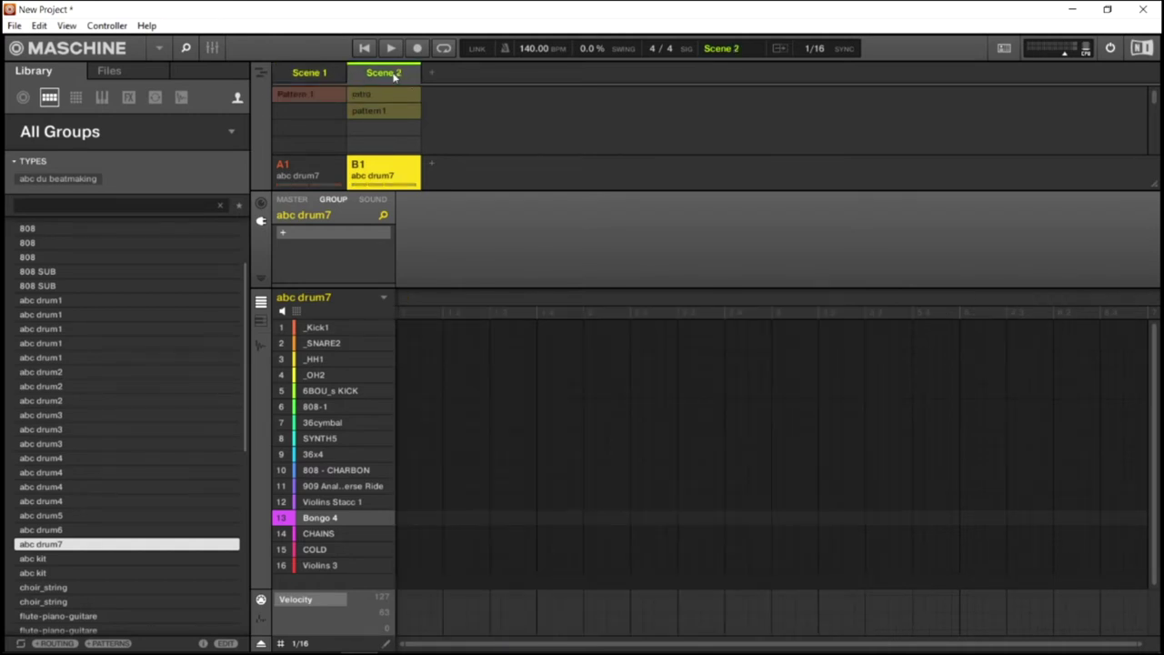
left_click(325, 79)
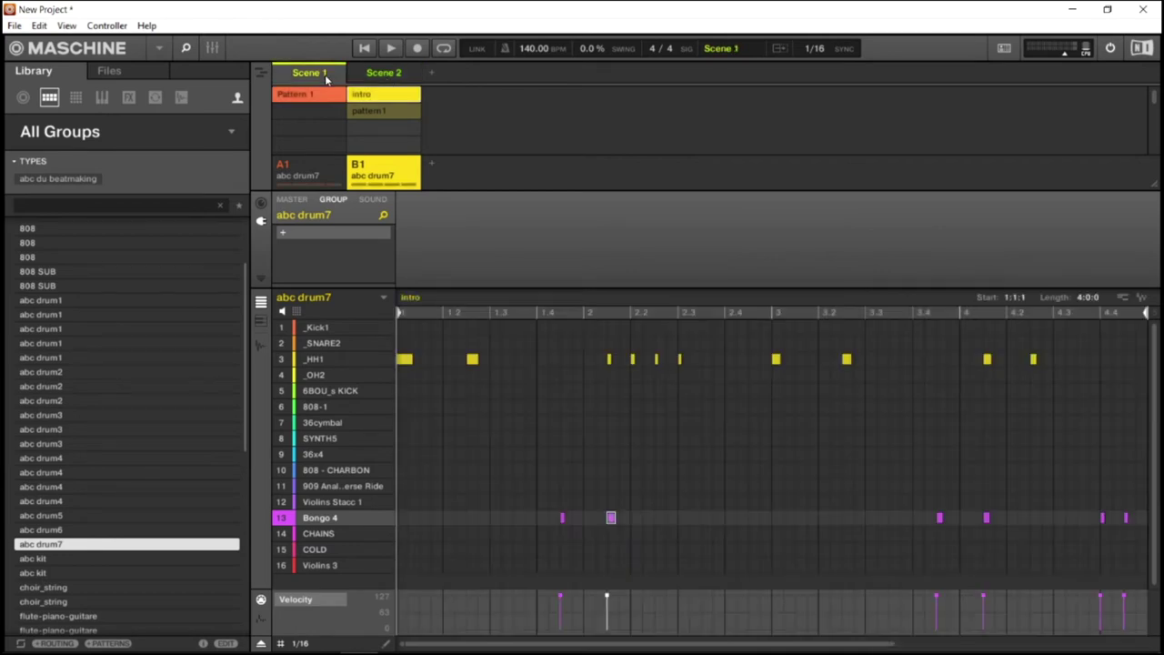
left_click(376, 74)
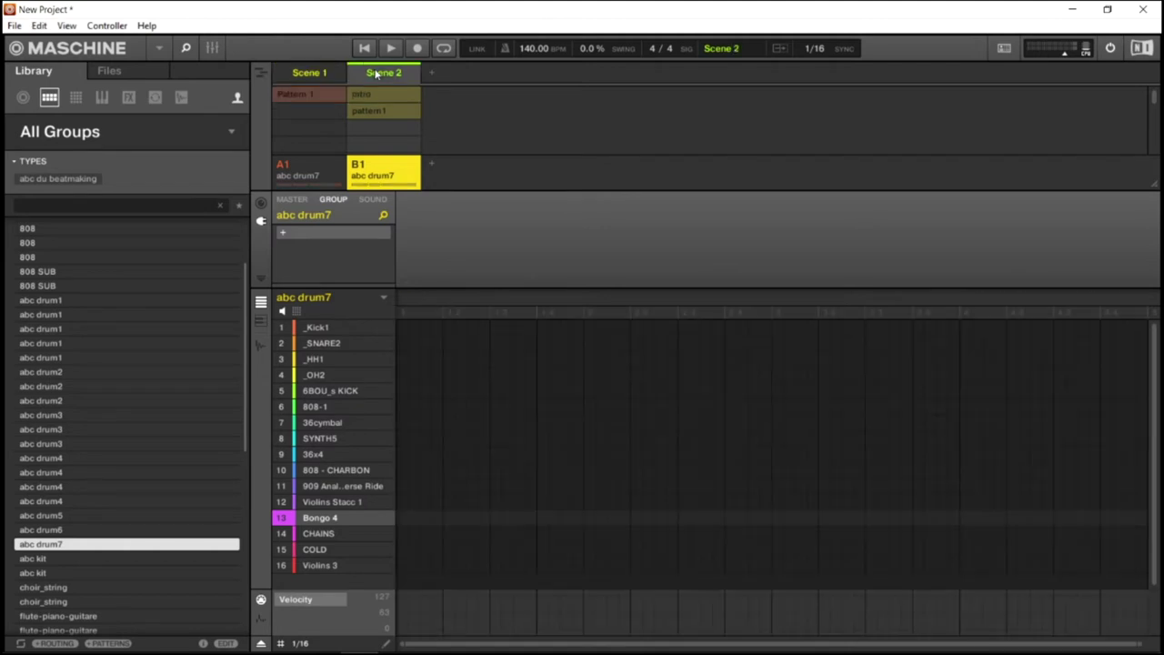
left_click(313, 98)
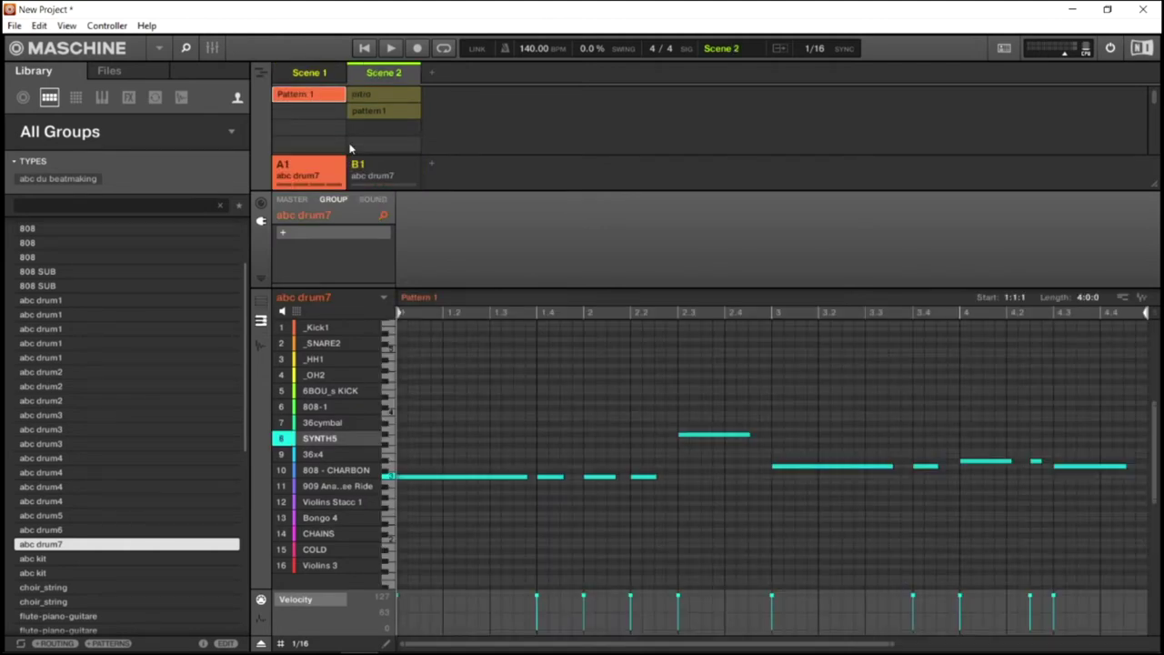
left_click(372, 111)
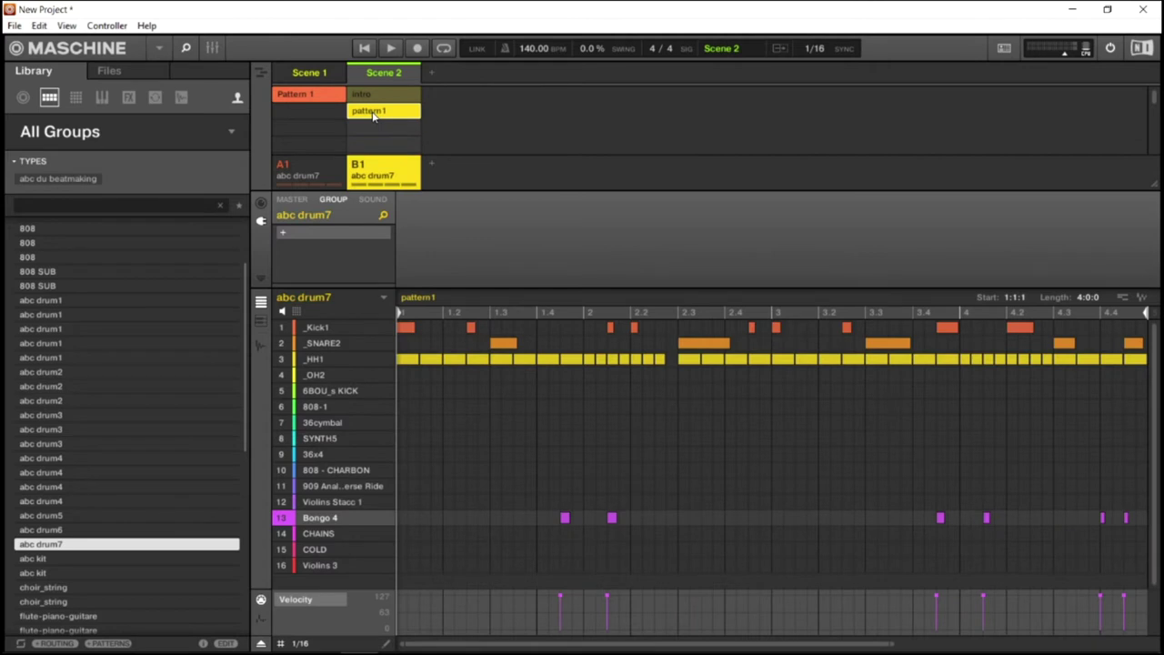
Rename group B1's pattern1 as couplet1 and play back the scenes.
right_click(373, 114)
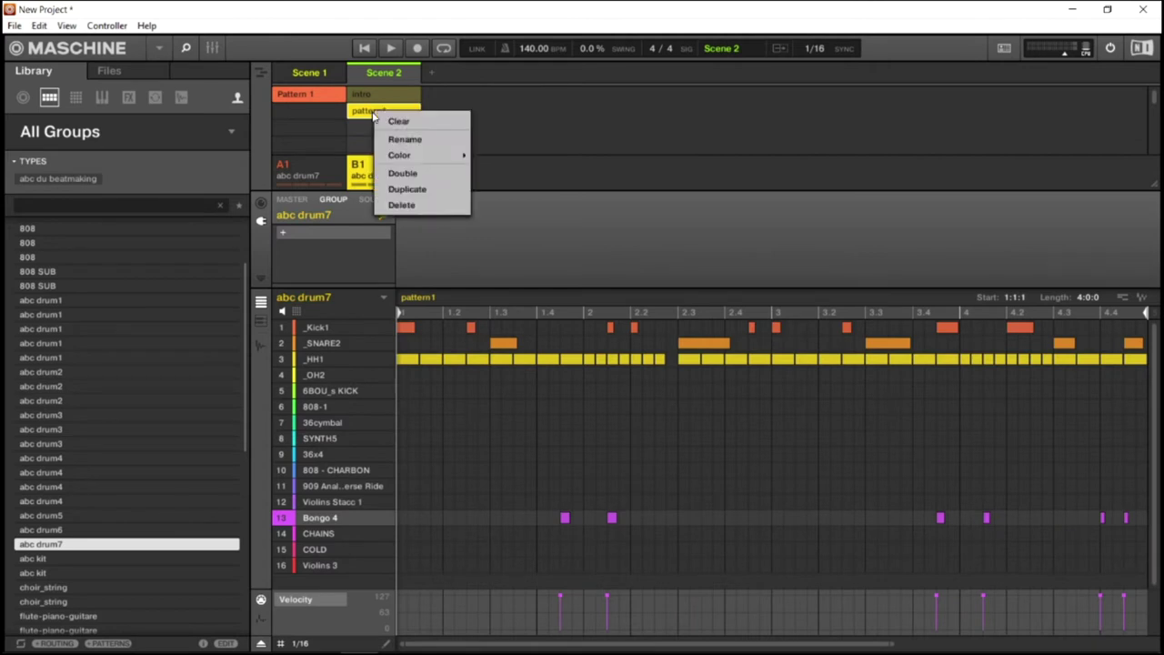
mouse_move(419, 157)
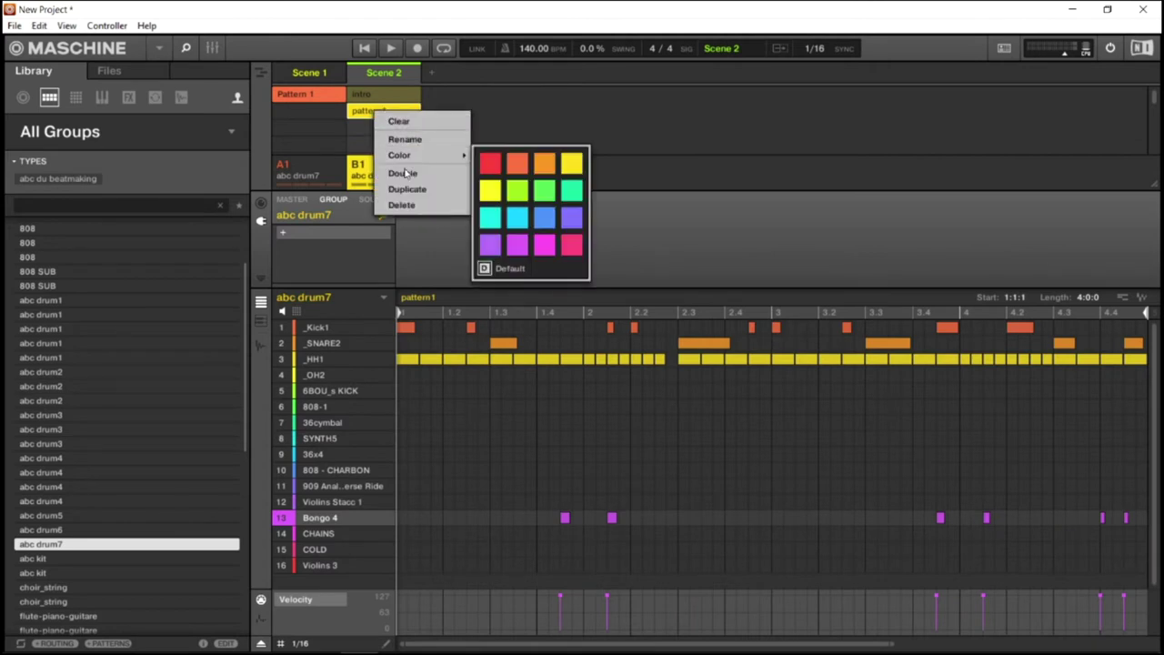
left_click(401, 139)
type("couplet1")
key("Return")
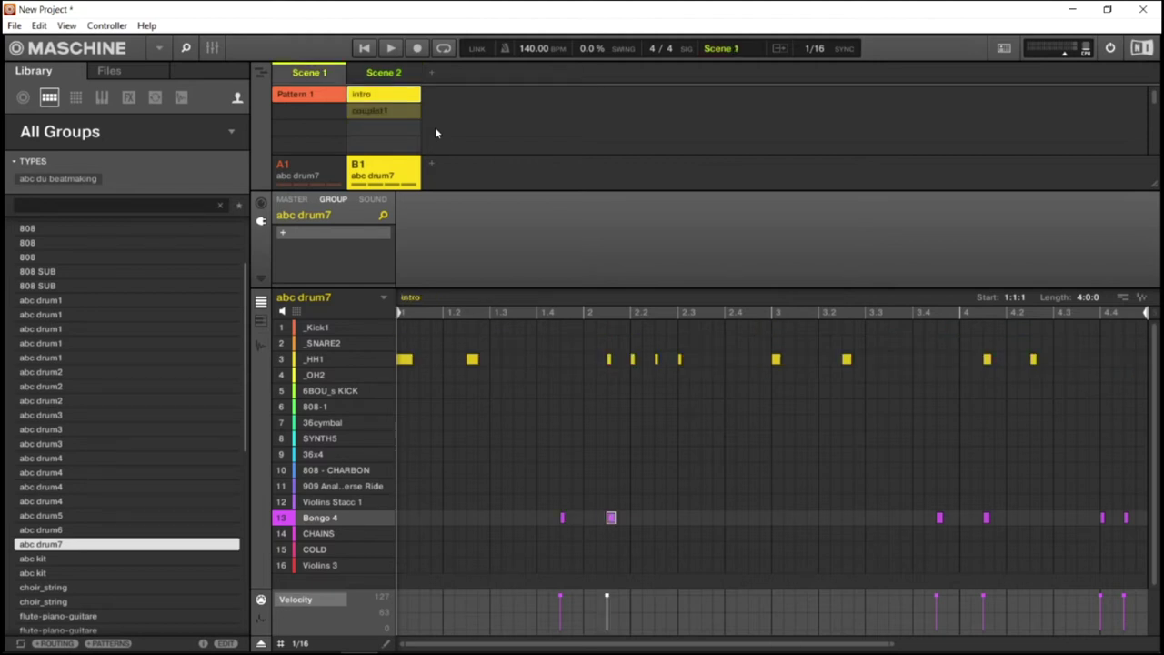
key("space")
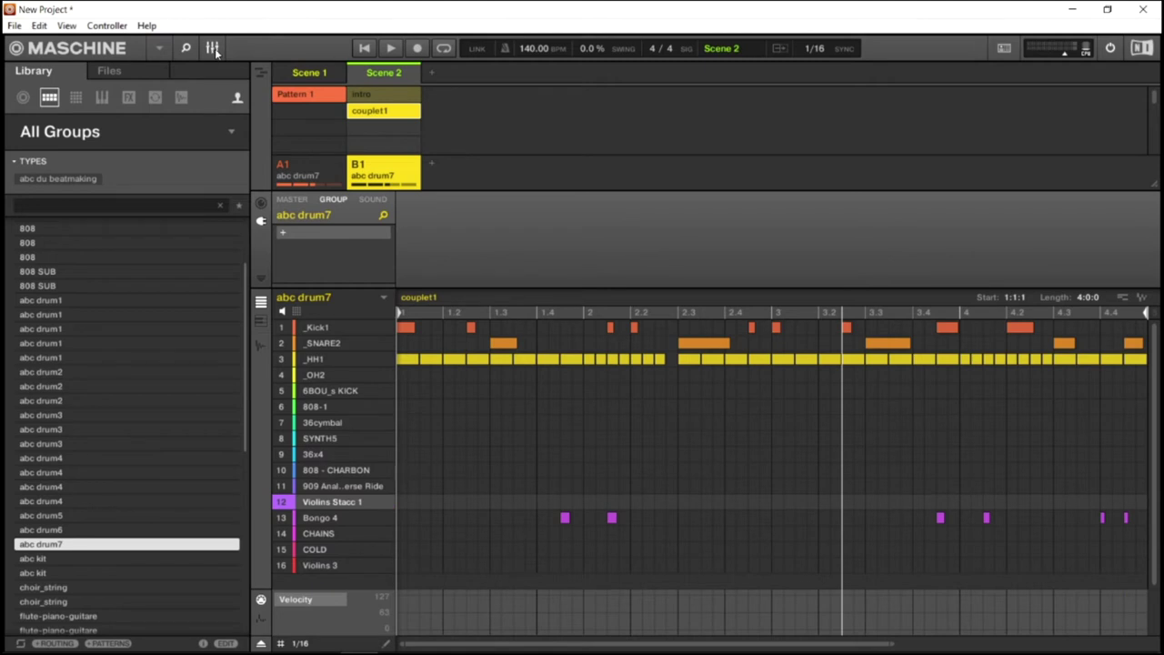
Lower the mixer levels of _Kick1, _SNARE2, _HH1 and Bongo 4 slightly in group B1.
left_click(212, 49)
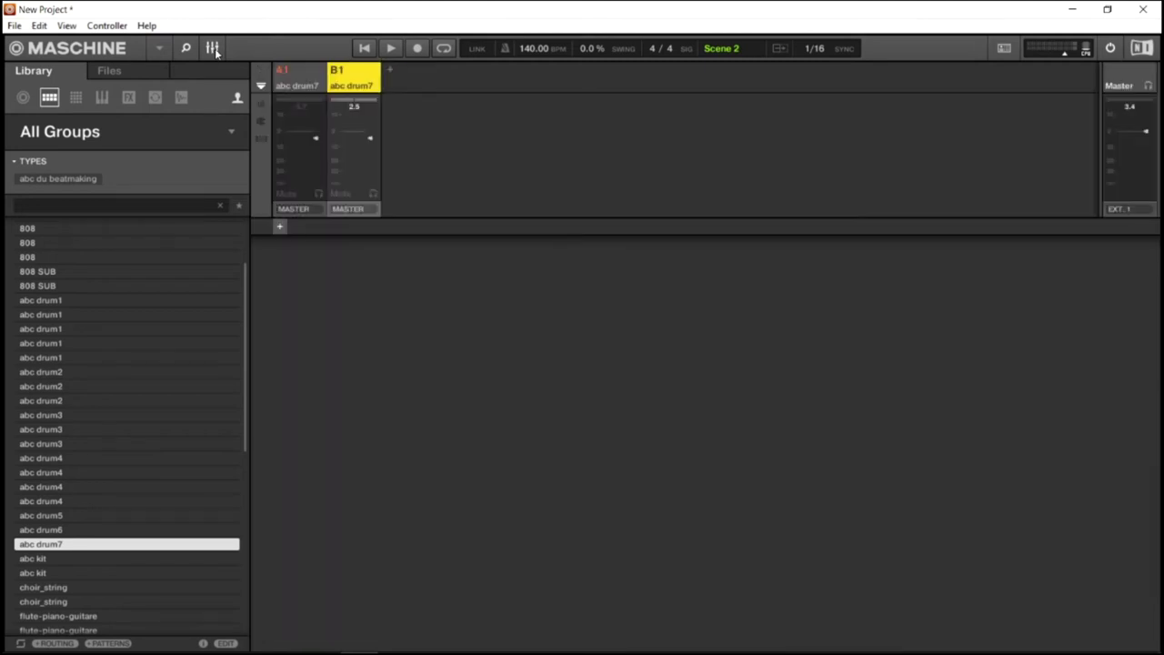
left_click(351, 82)
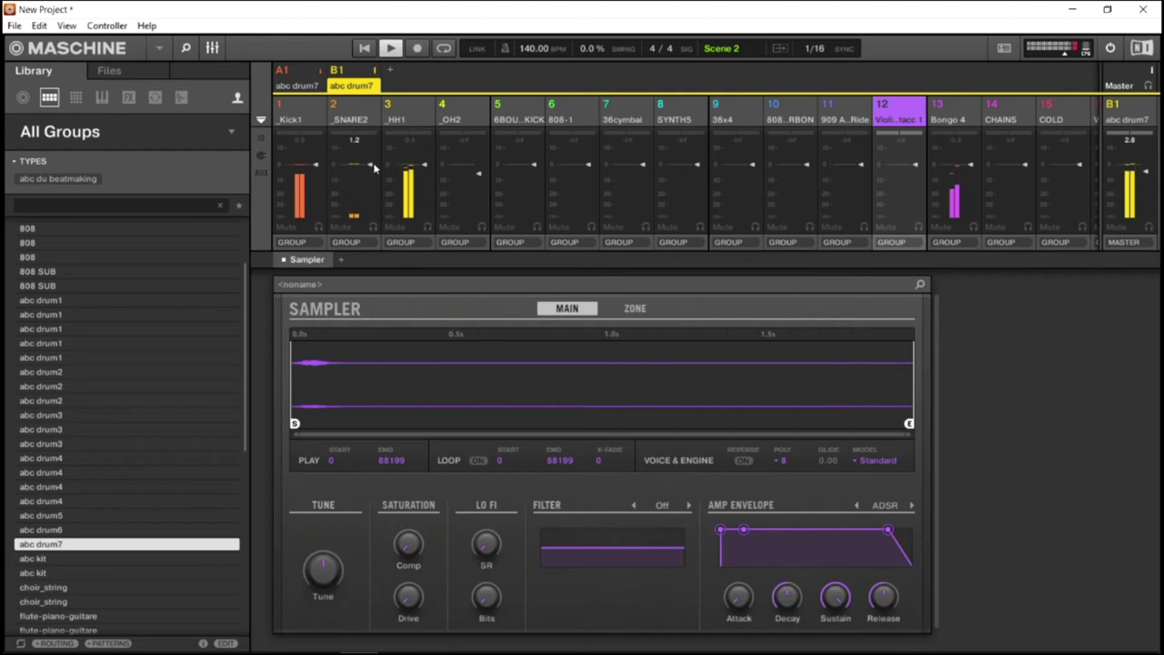
left_click_drag(373, 170, 376, 178)
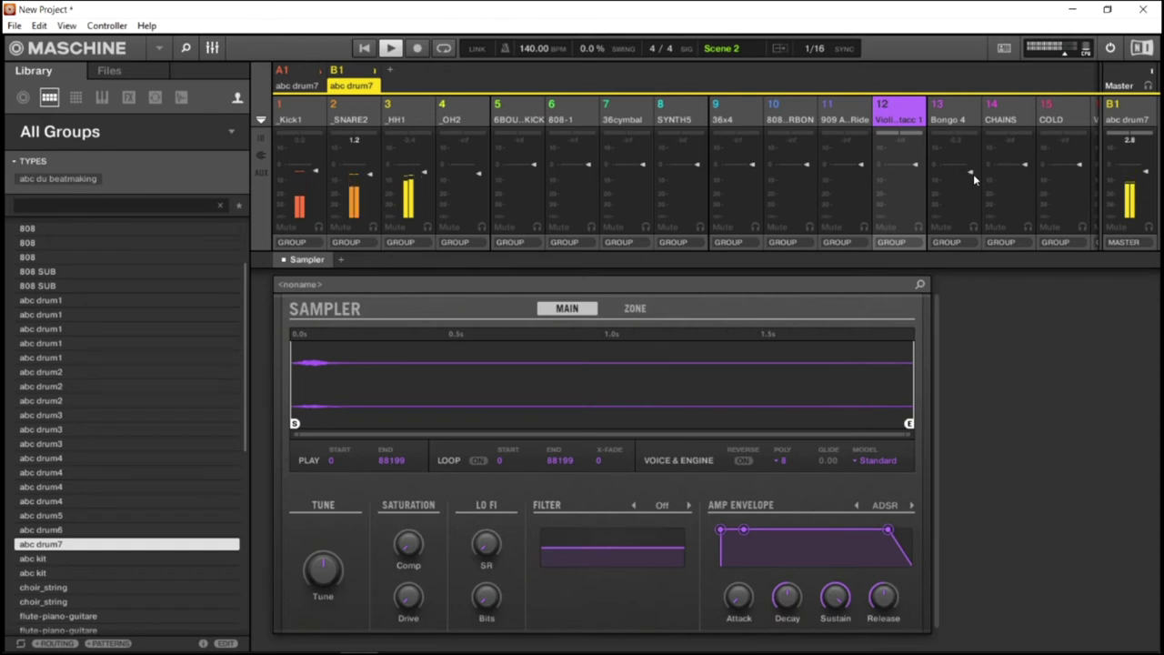
Lower the mixer levels of SYNTH5 and Violins 3 slightly in group A1 and return to the arrangement view.
left_click(297, 84)
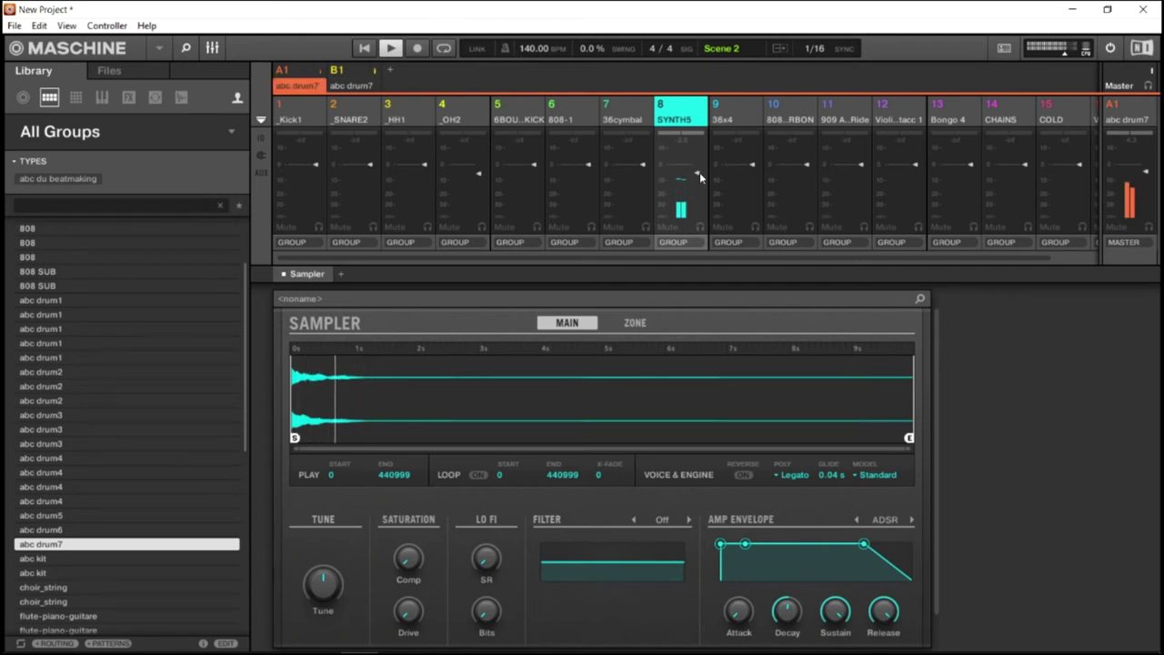
left_click_drag(514, 268, 595, 260)
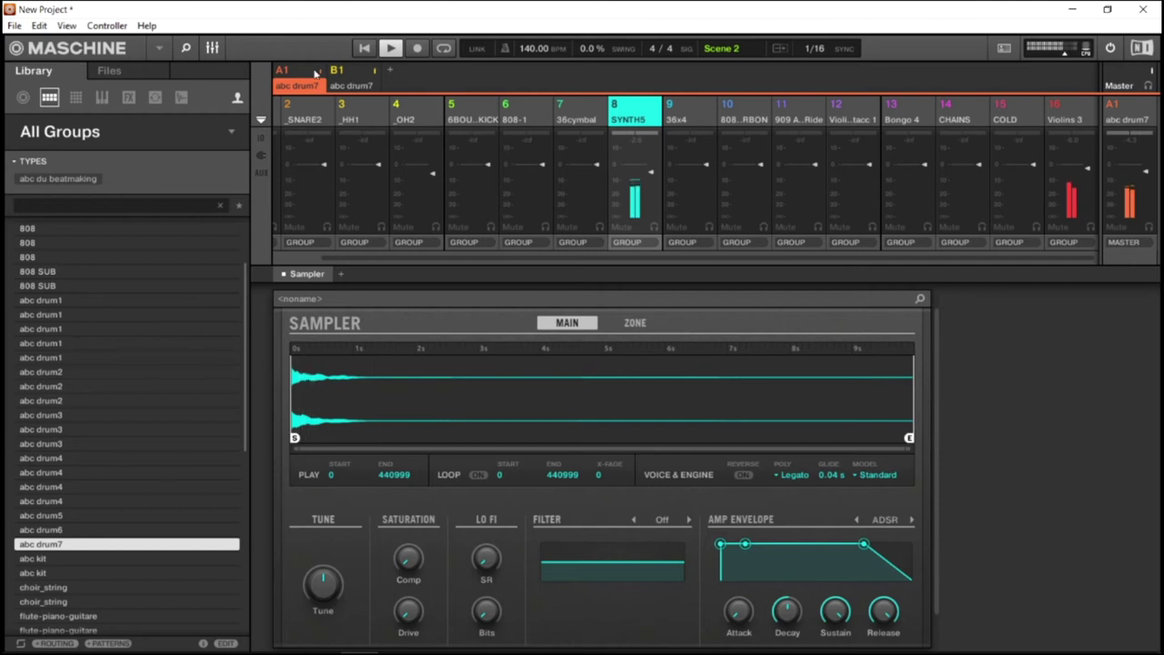
left_click(214, 50)
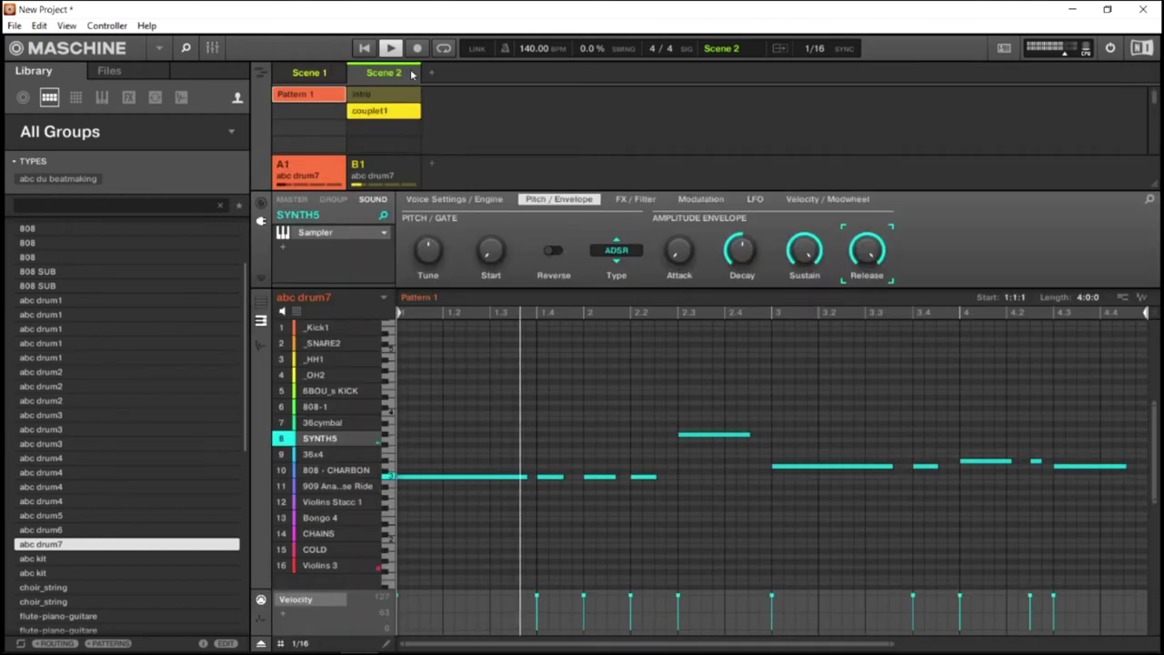
Add a third group, C1, and load the abc drum7 kit into it.
left_click(325, 76)
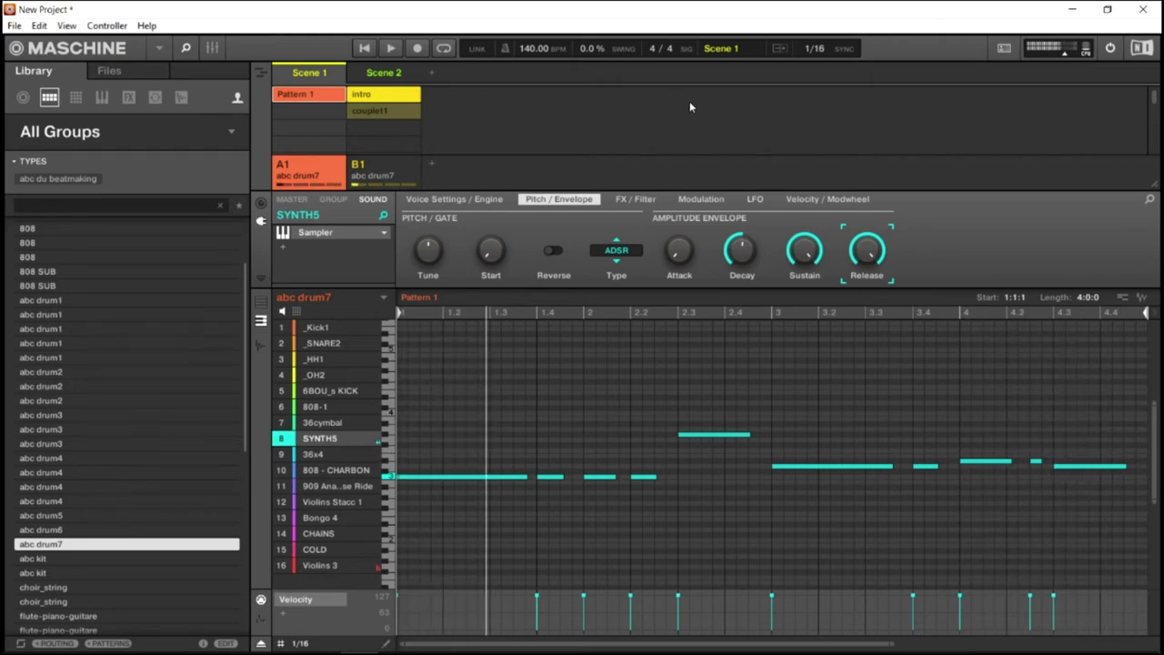
left_click(432, 164)
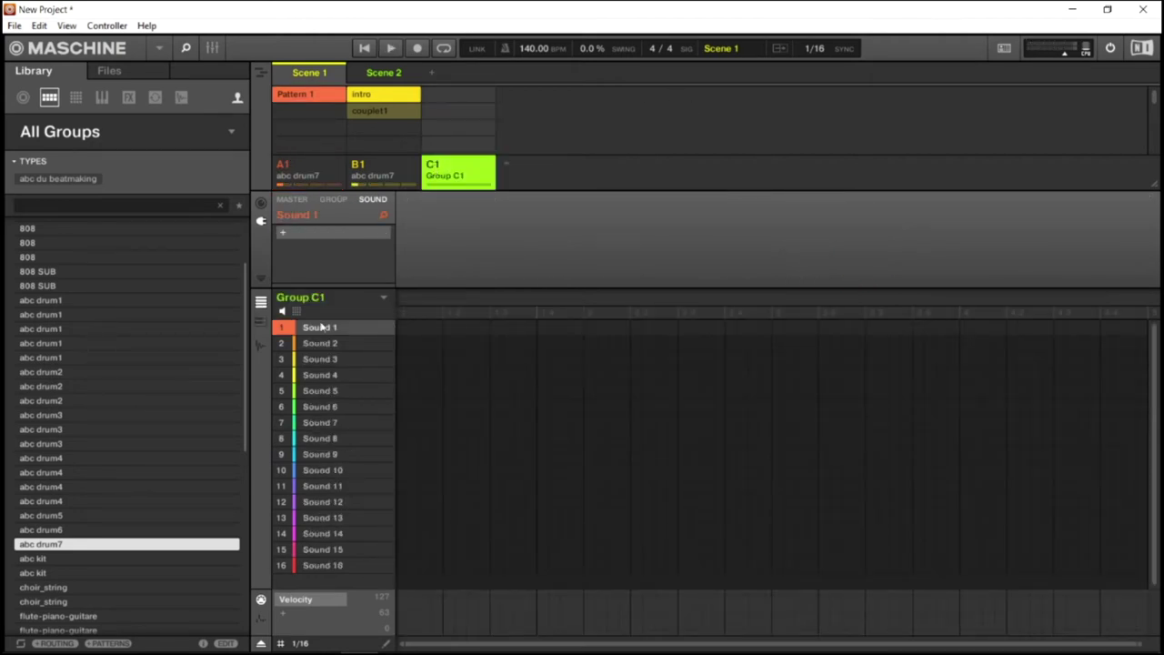
double_click(136, 551)
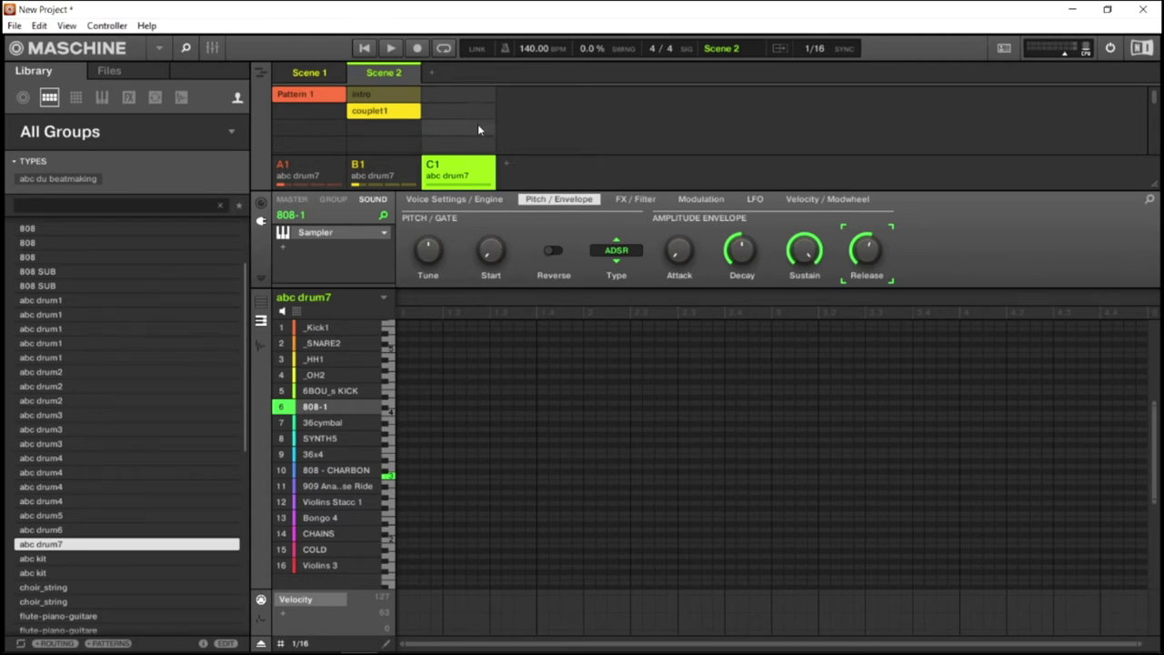
Create a pattern for Scene 2 in group C1 and record a seven-note 808-1 bass line with length 4:0:0.
left_click(438, 114)
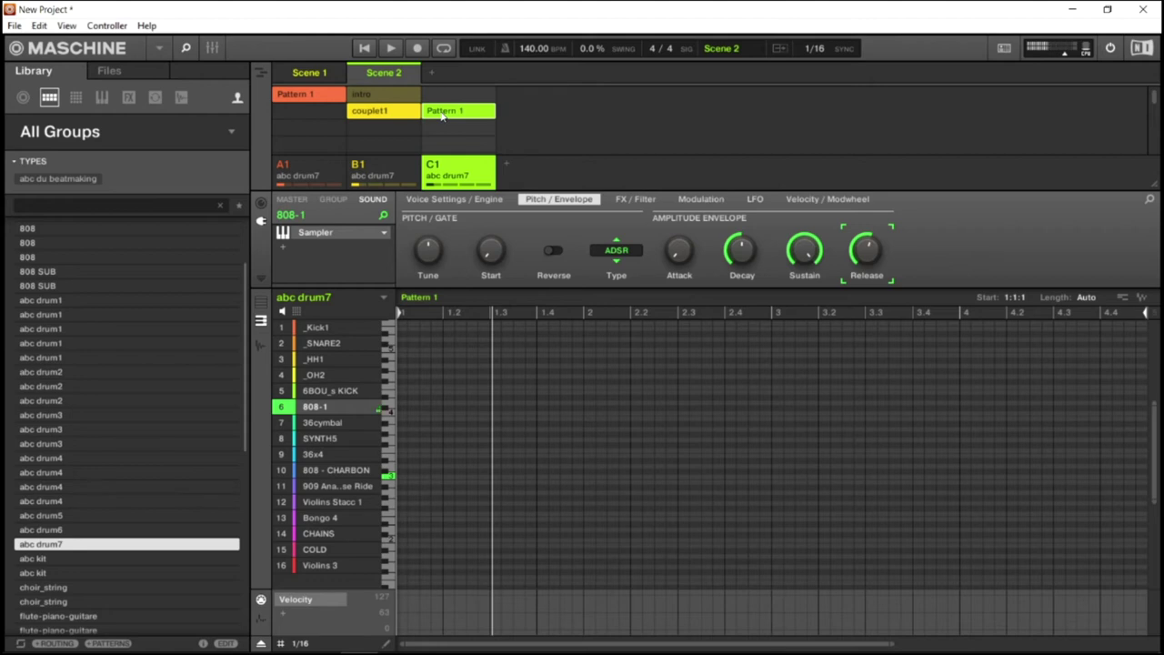
key("ctrl+r")
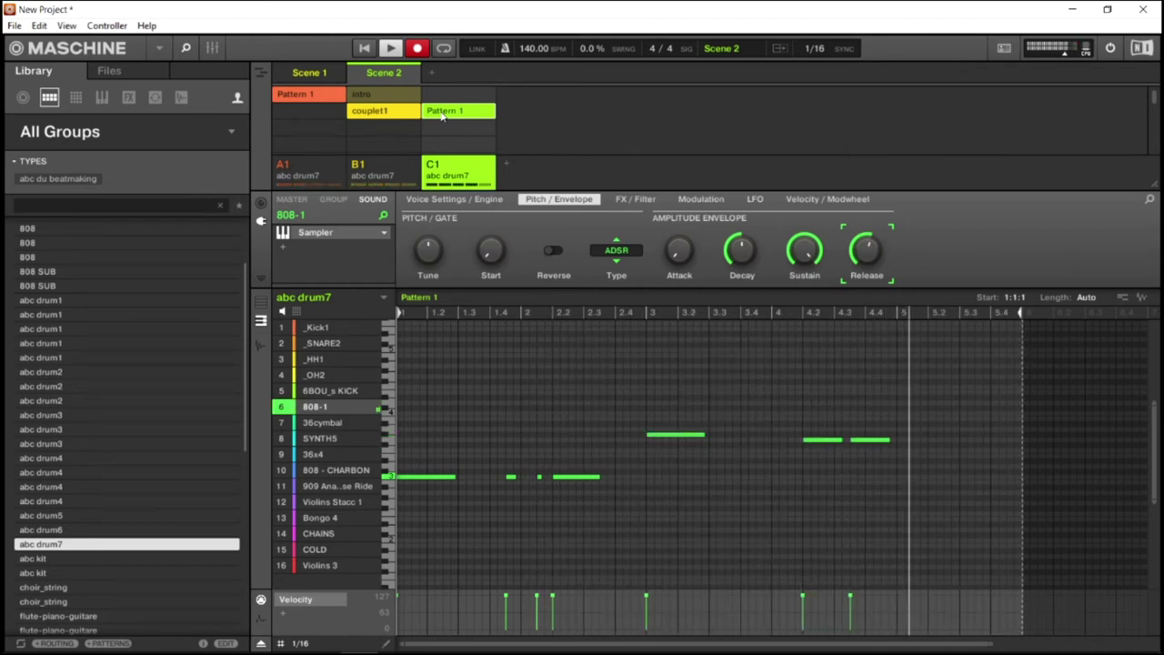
key("ctrl+r")
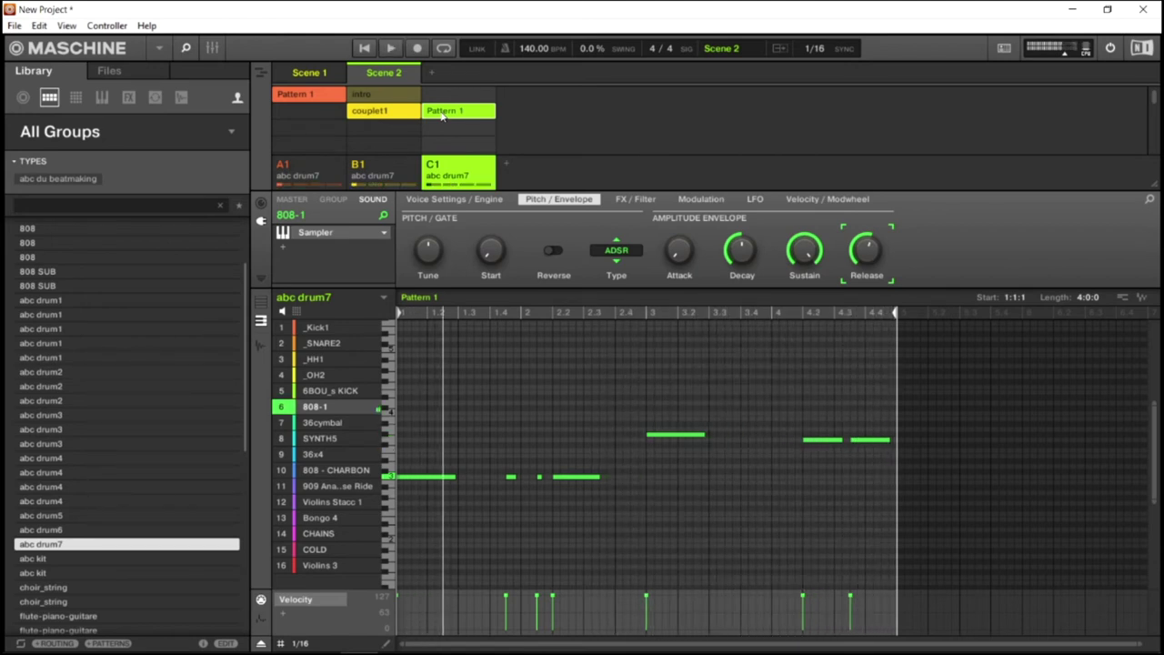
Rename group C1's pattern as bass couple1.
right_click(443, 116)
mouse_move(515, 158)
left_click(503, 138)
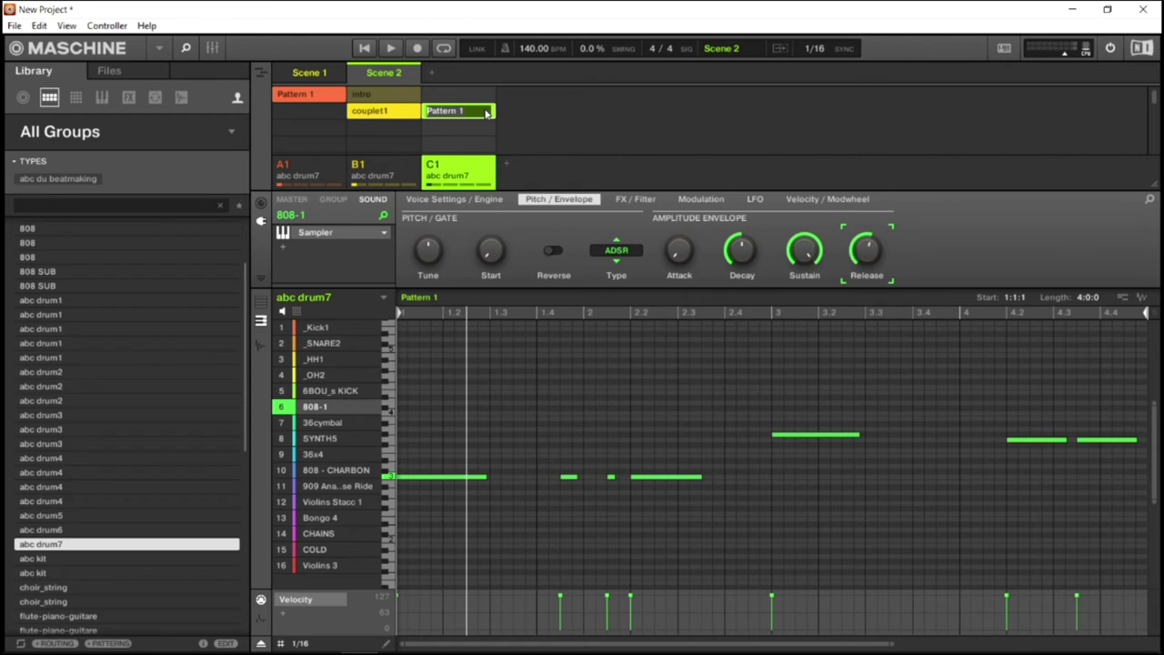
type("bass couple1")
key("Return")
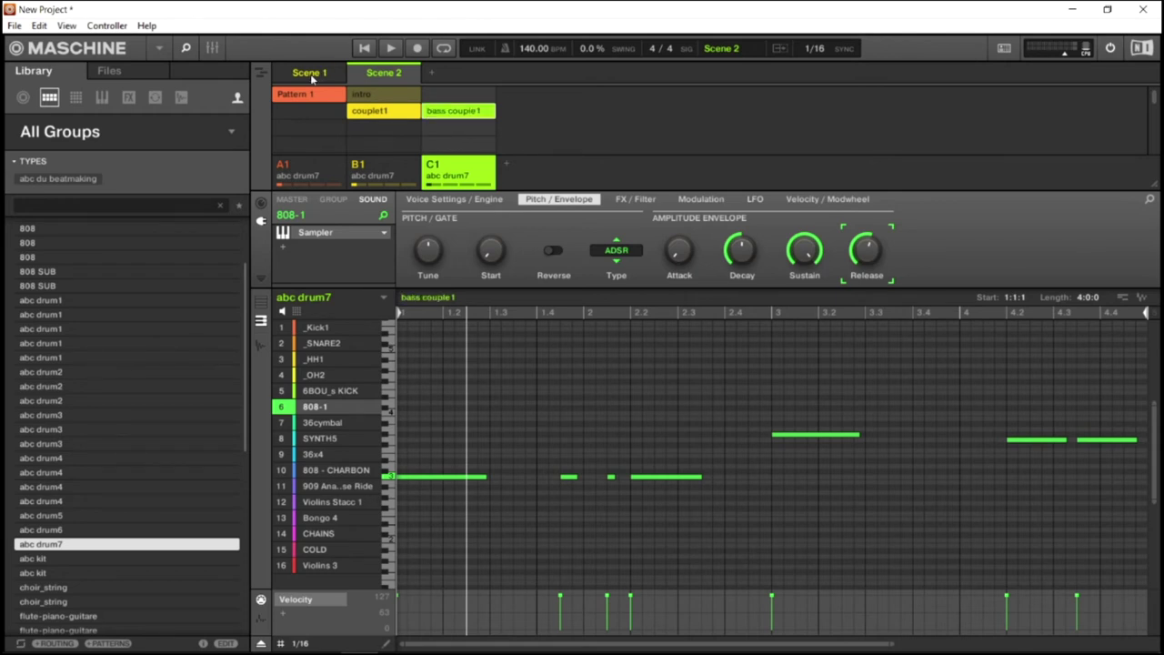
Play back both scenes, and rename Scene 1 as intro and Scene 2 as couplet1.
left_click(311, 74)
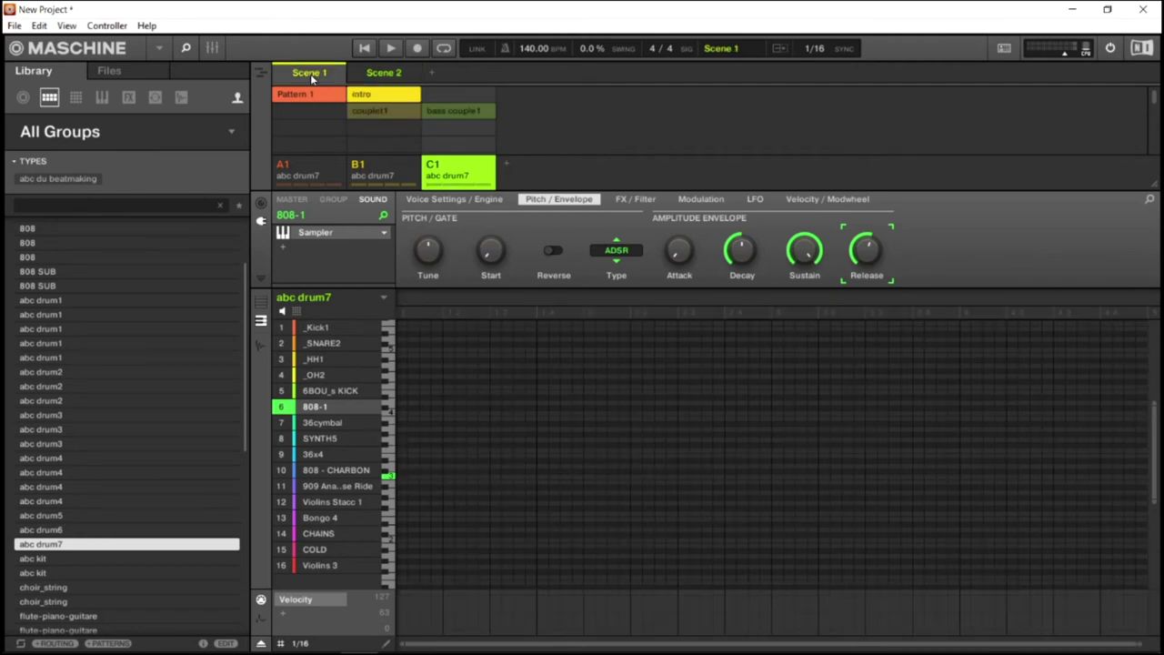
key("space")
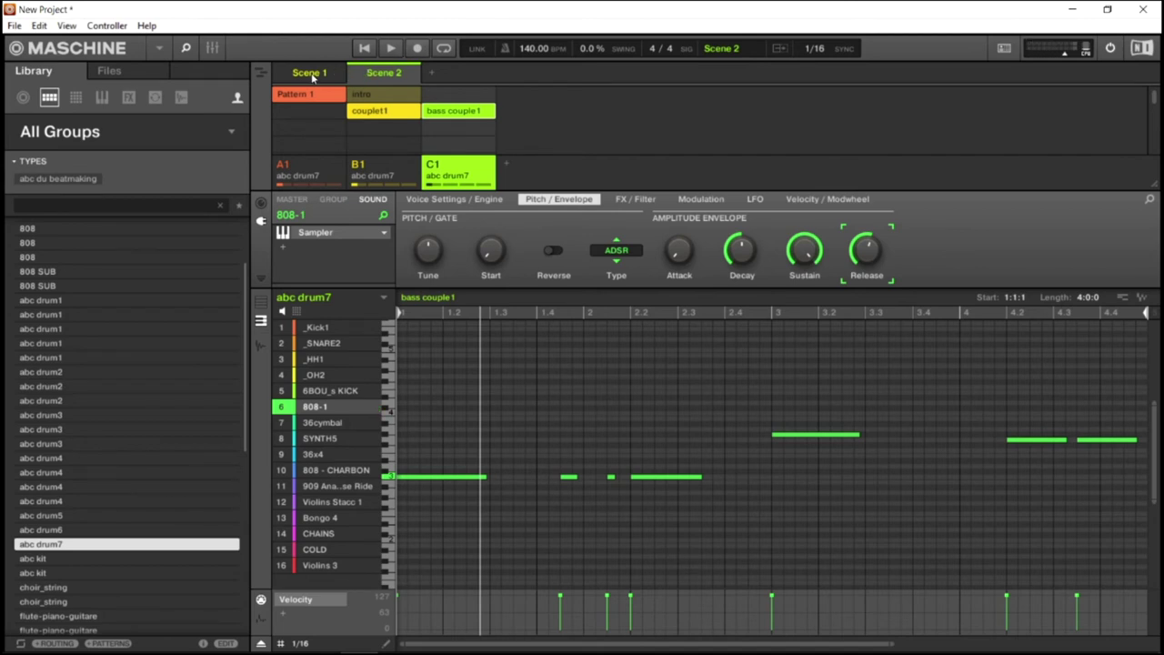
left_click(310, 73)
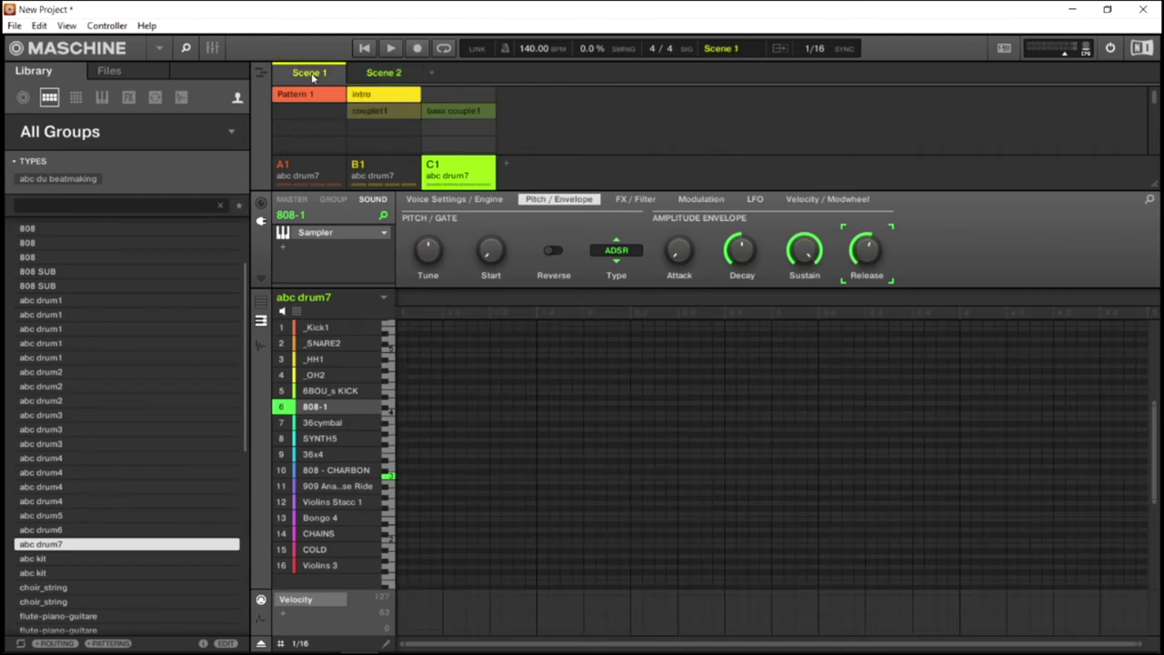
double_click(308, 74)
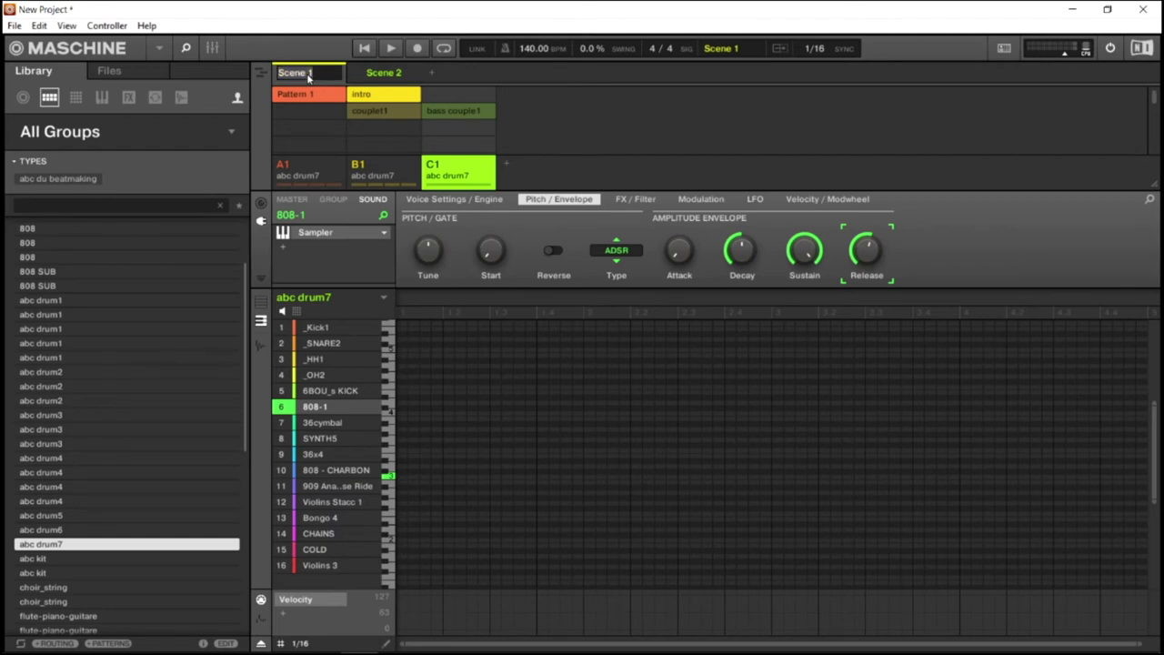
type("intro")
left_click(381, 73)
type("couplet1")
key("Return")
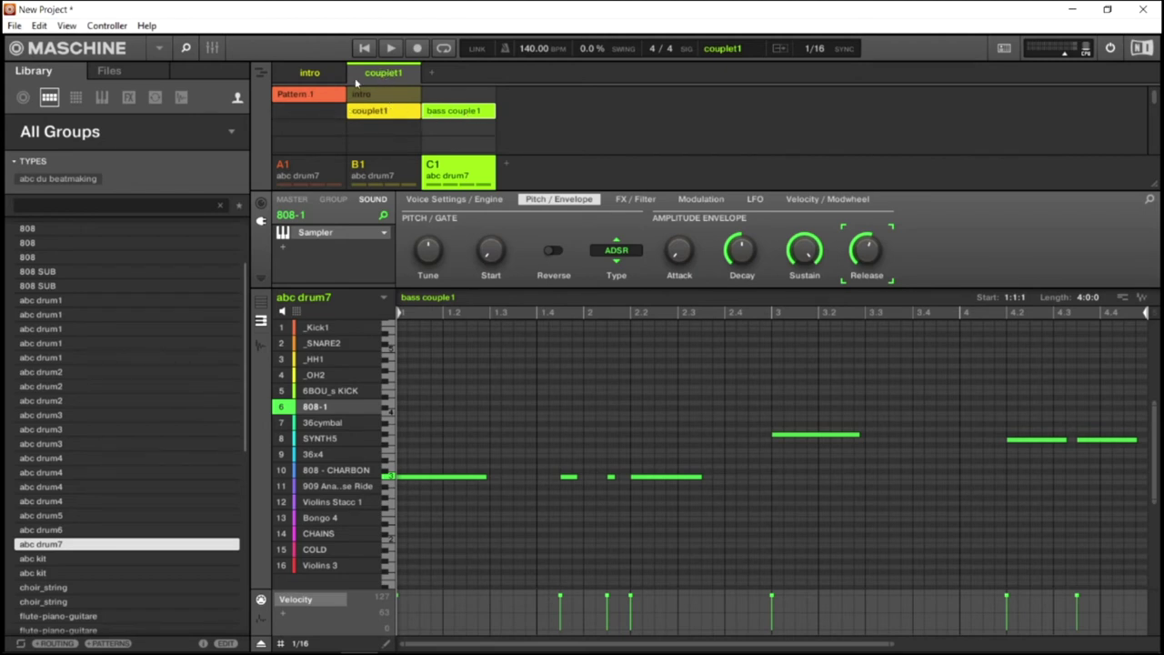
Create a second pattern in group A1 for the couplet1 scene and record a Violins 3 arpeggio with length 4:0:0.
left_click(314, 73)
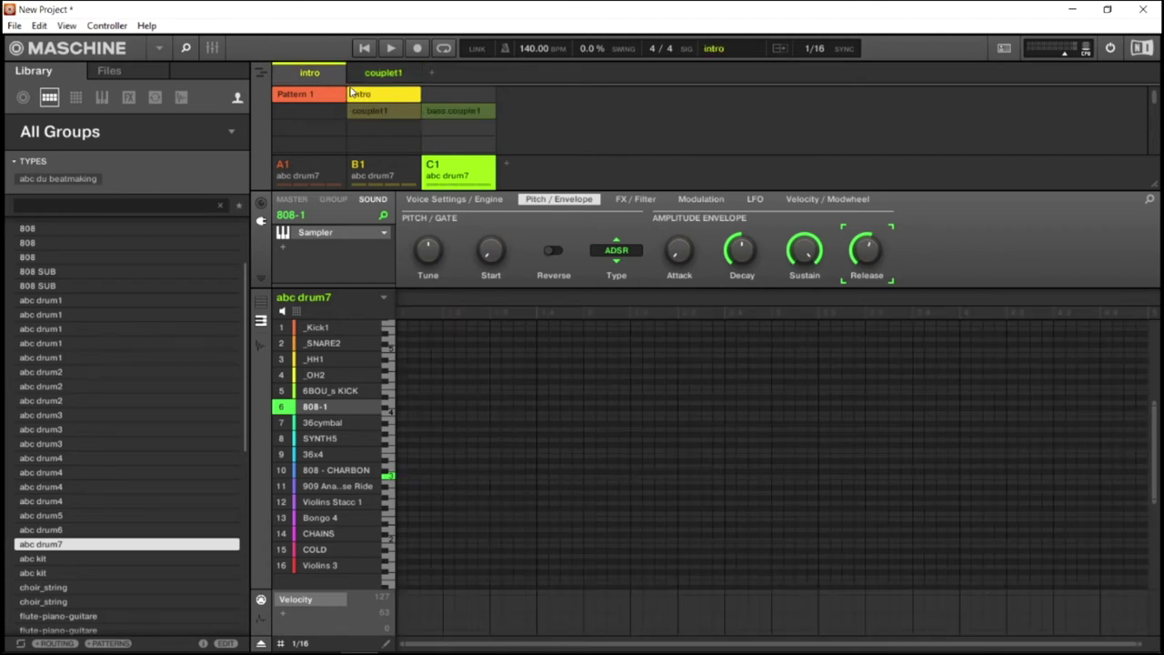
left_click(364, 77)
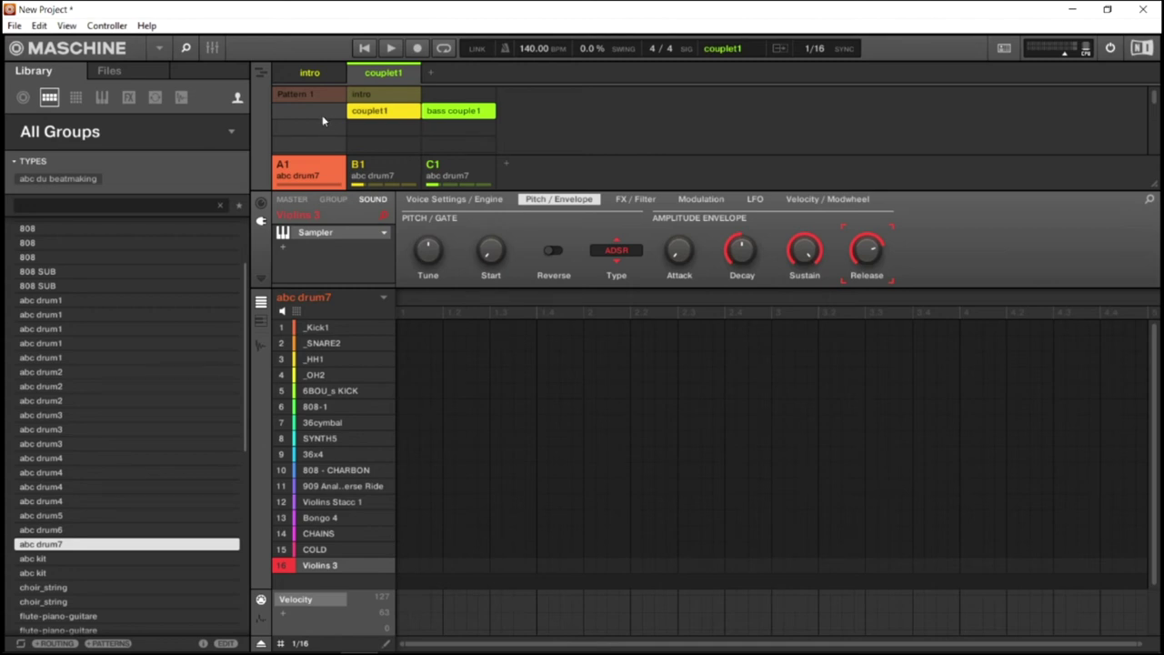
left_click(322, 111)
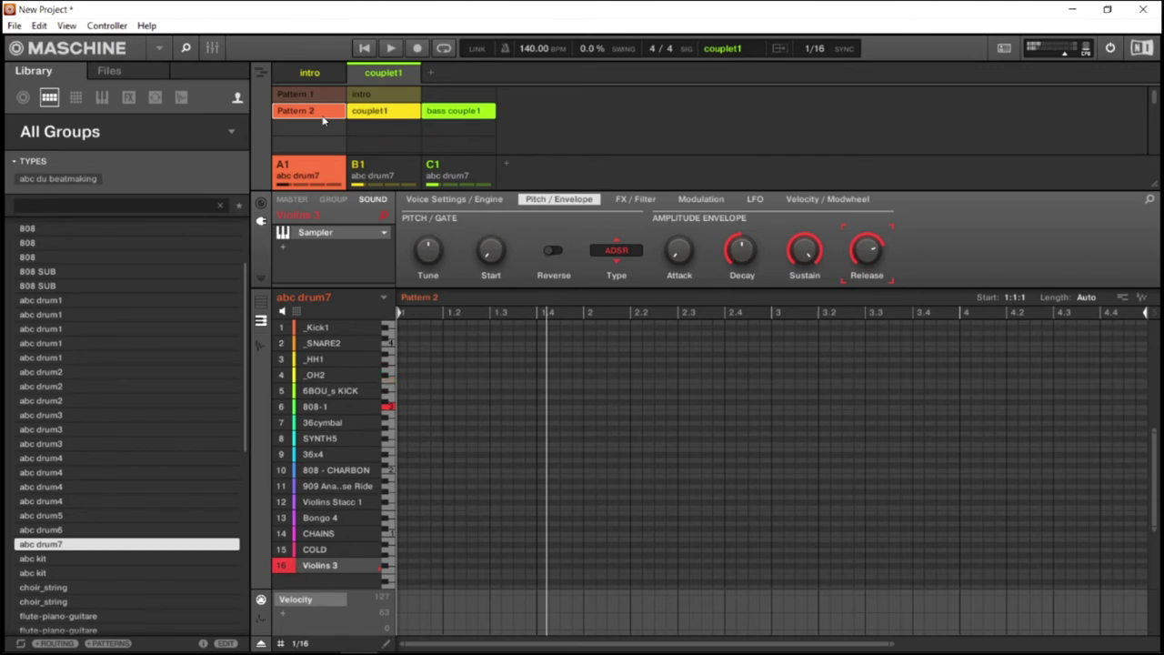
key("ctrl+r")
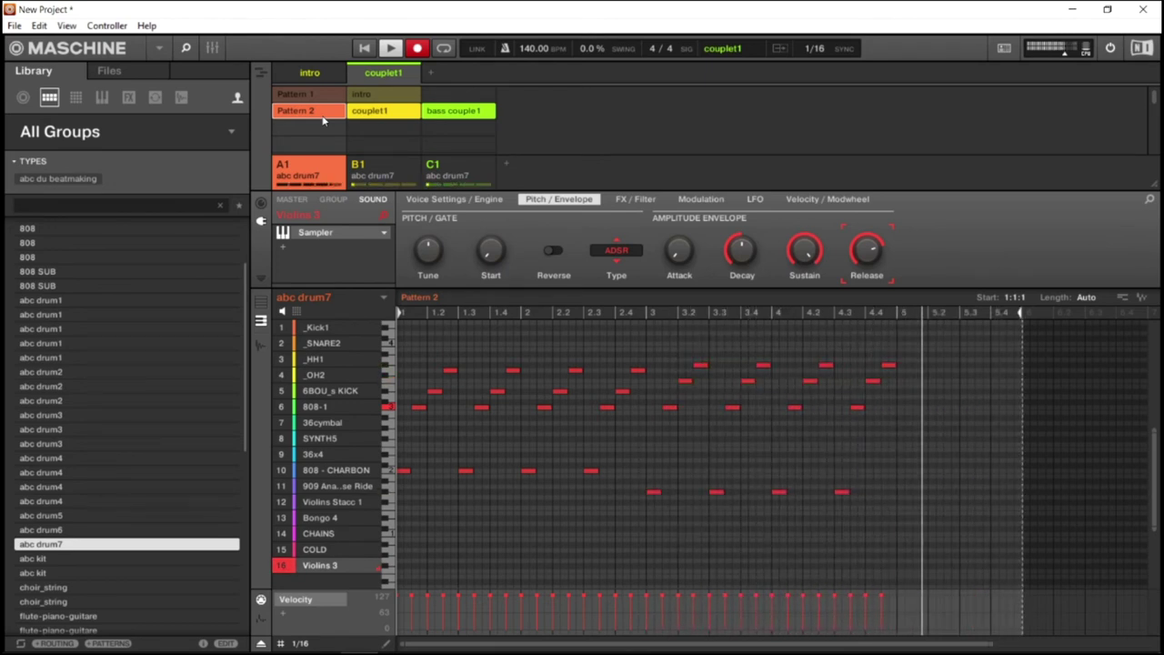
key("ctrl+r")
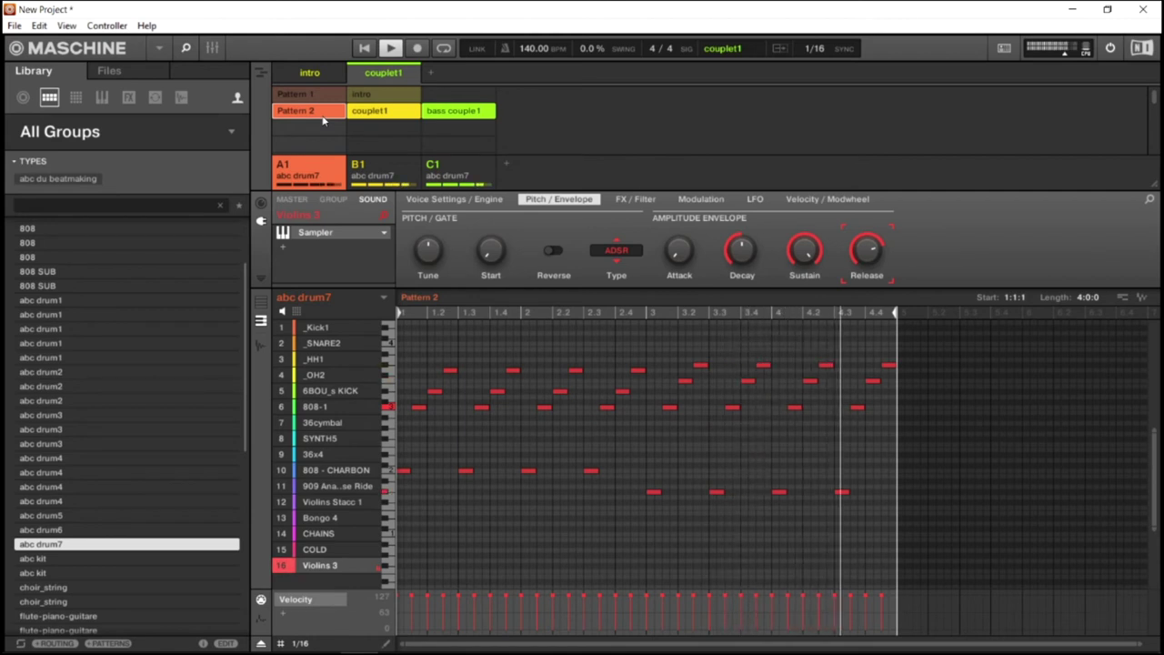
Record a SYNTH5 melody in group A1's Pattern 2 and move its first note to the pattern's start.
key("k")
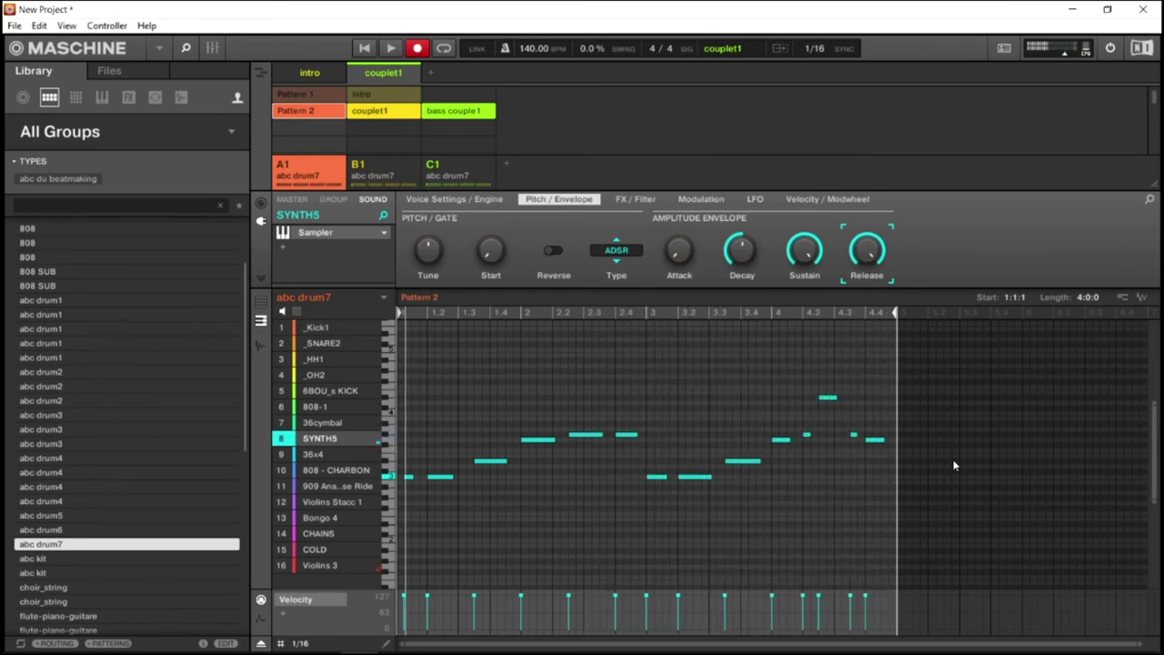
left_click_drag(407, 476, 398, 475)
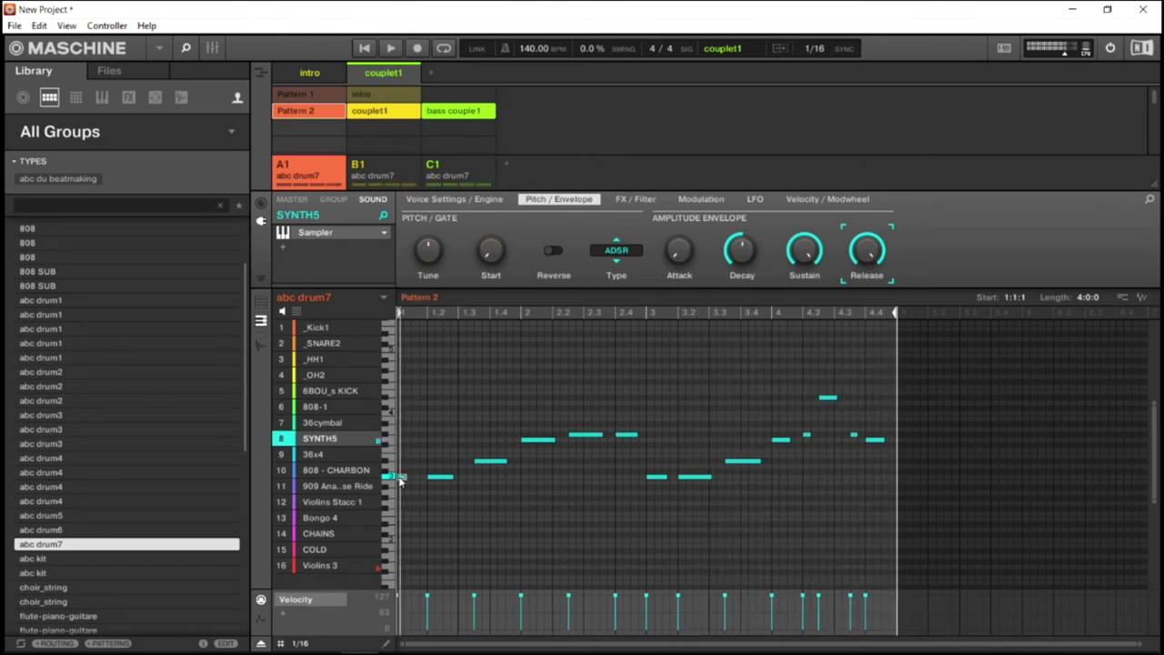
Add a third scene named couplet2 and assign it Pattern 2 from group A1 and couplet1 from group B1.
left_click(431, 73)
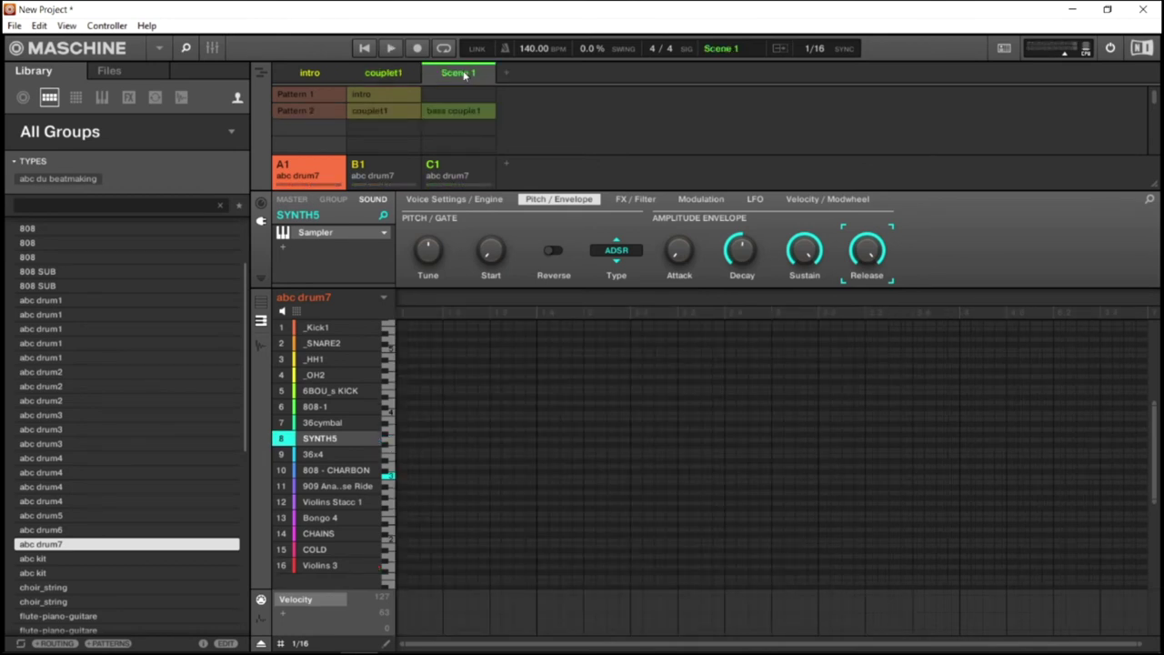
right_click(464, 75)
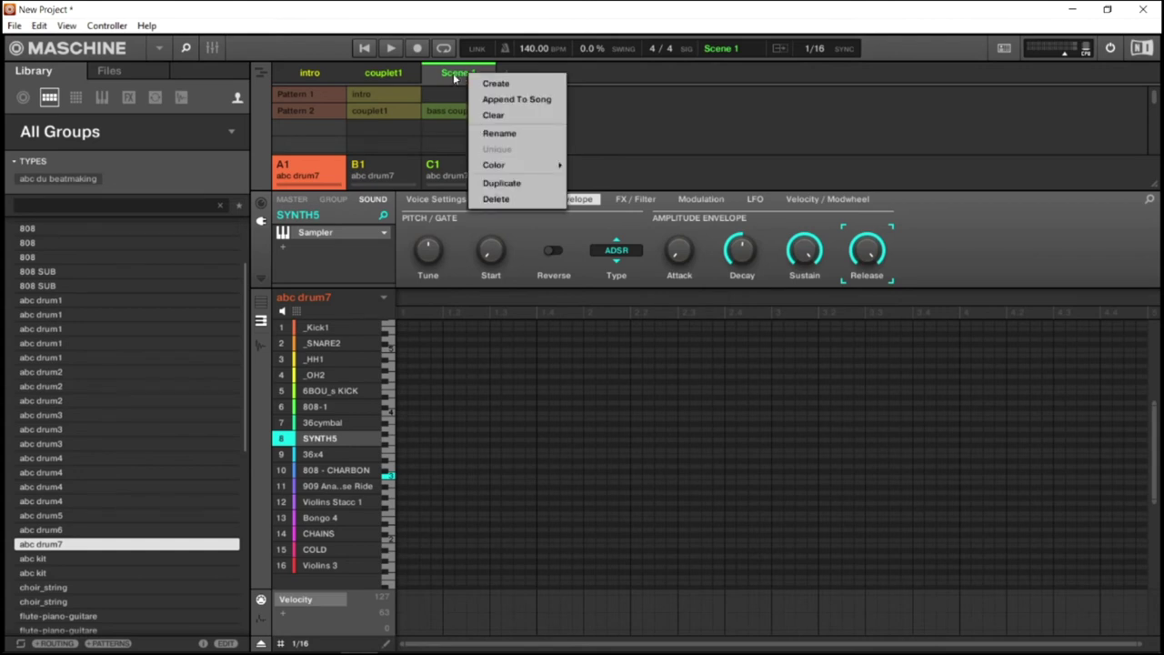
double_click(455, 77)
type("couplet2")
key("Return")
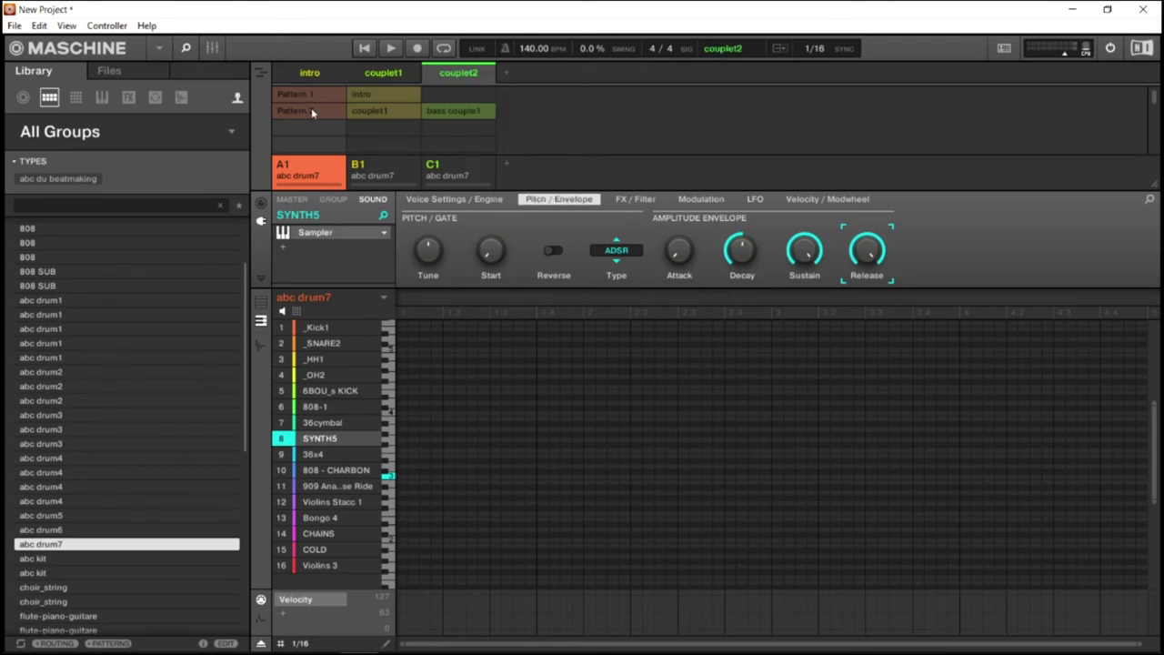
left_click(310, 111)
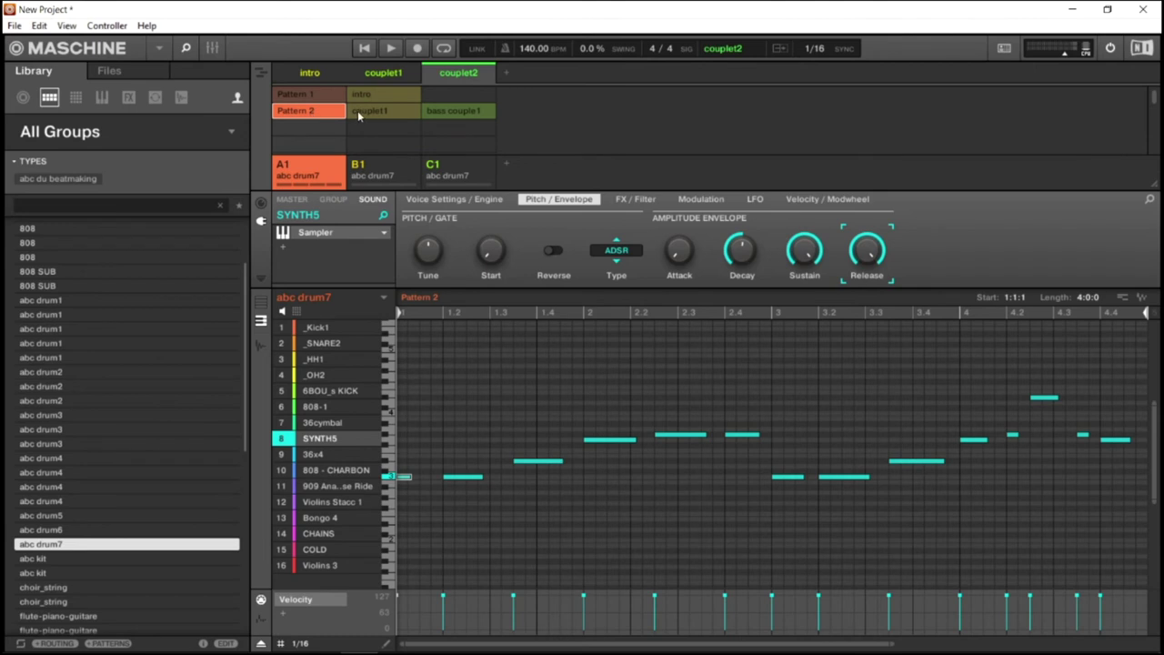
left_click(368, 111)
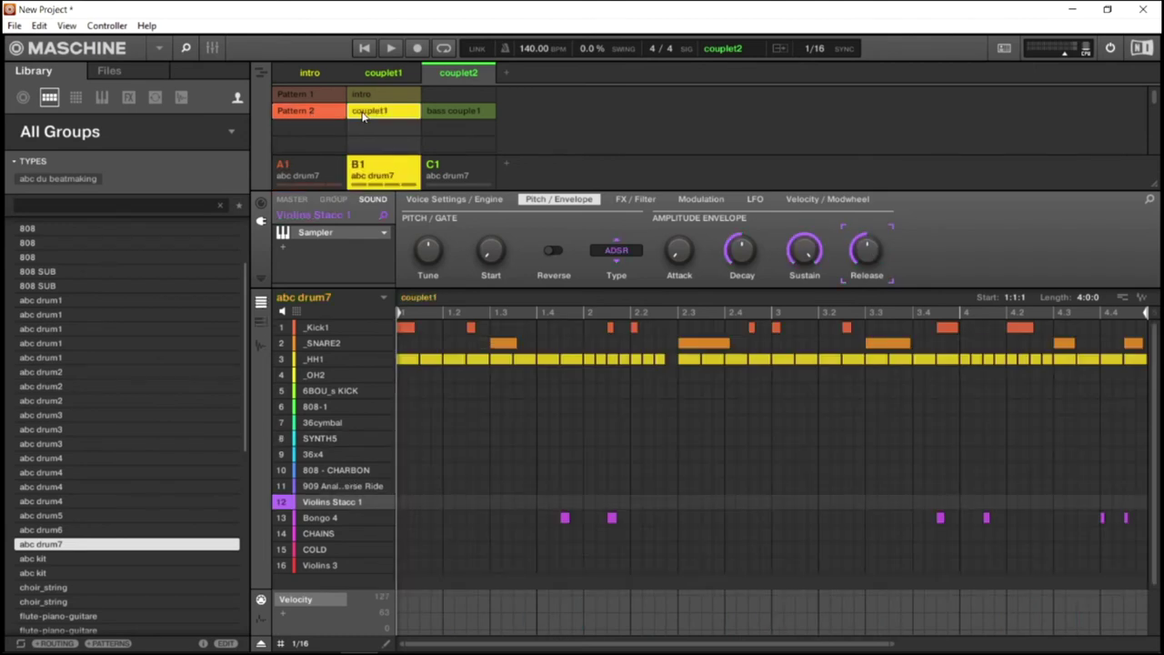
Create a new pattern in group C1 for the couplet2 scene and record an 808-1 bass line with length 4:0:0.
left_click(463, 111)
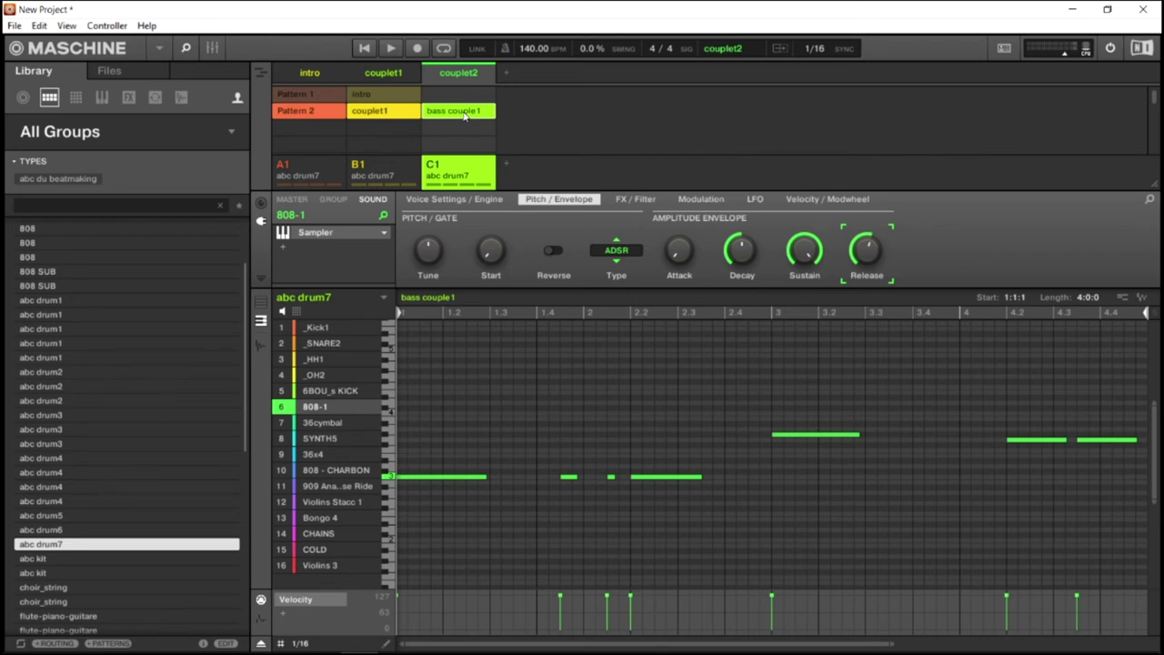
key("space")
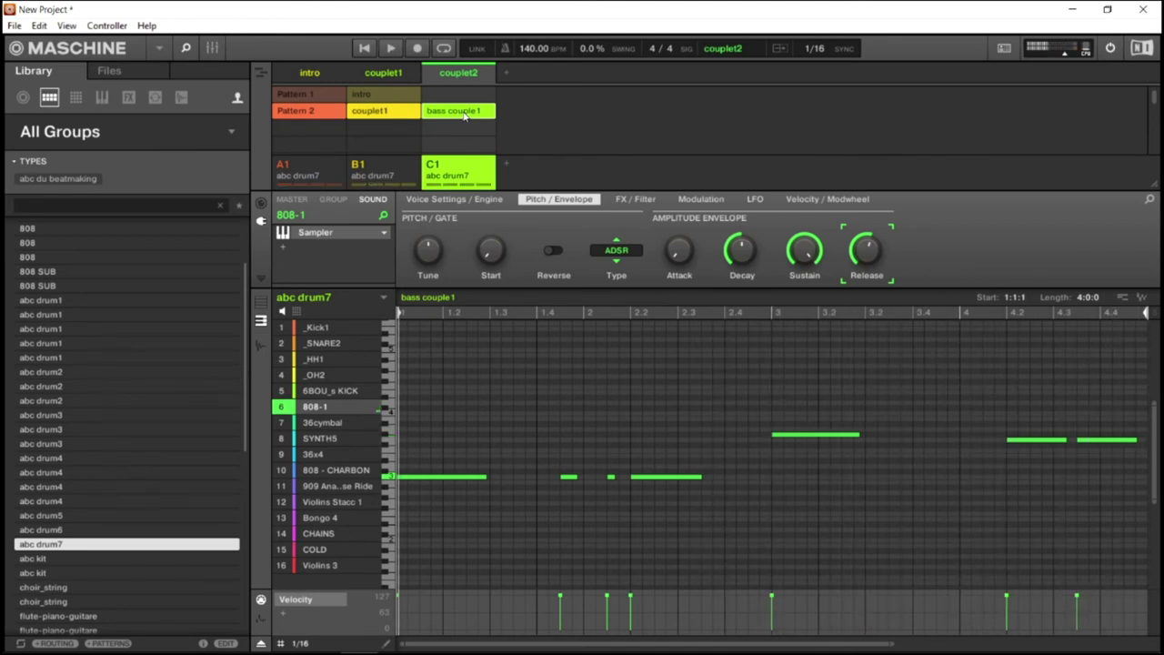
left_click(460, 131)
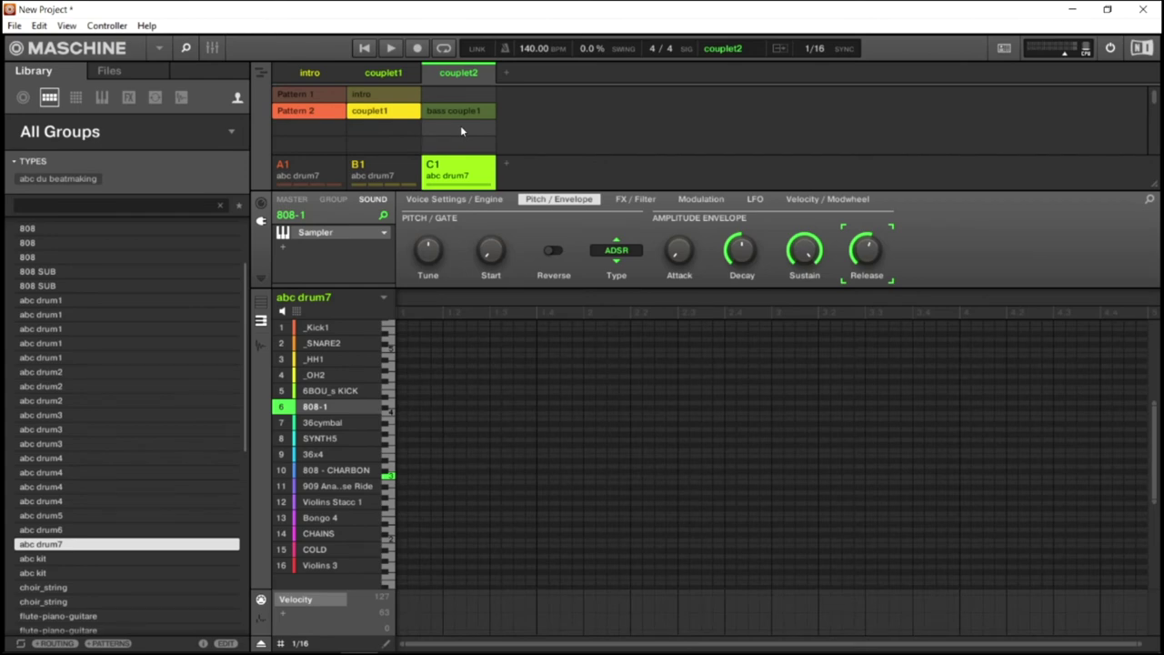
left_click(460, 132)
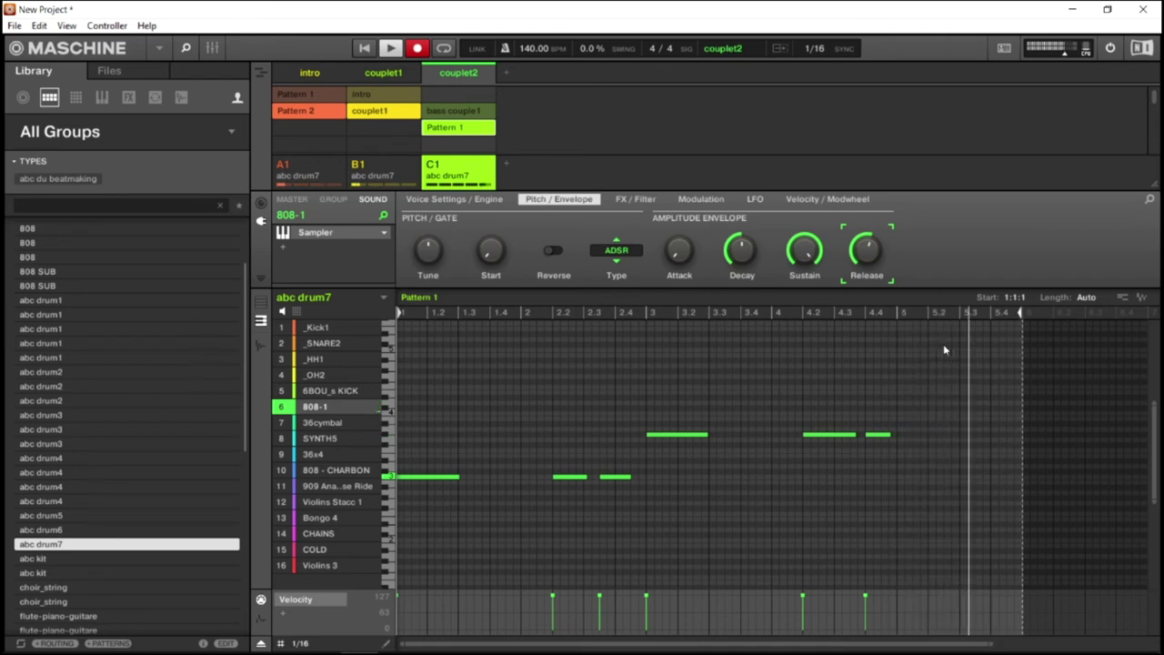
key("space")
key("space")
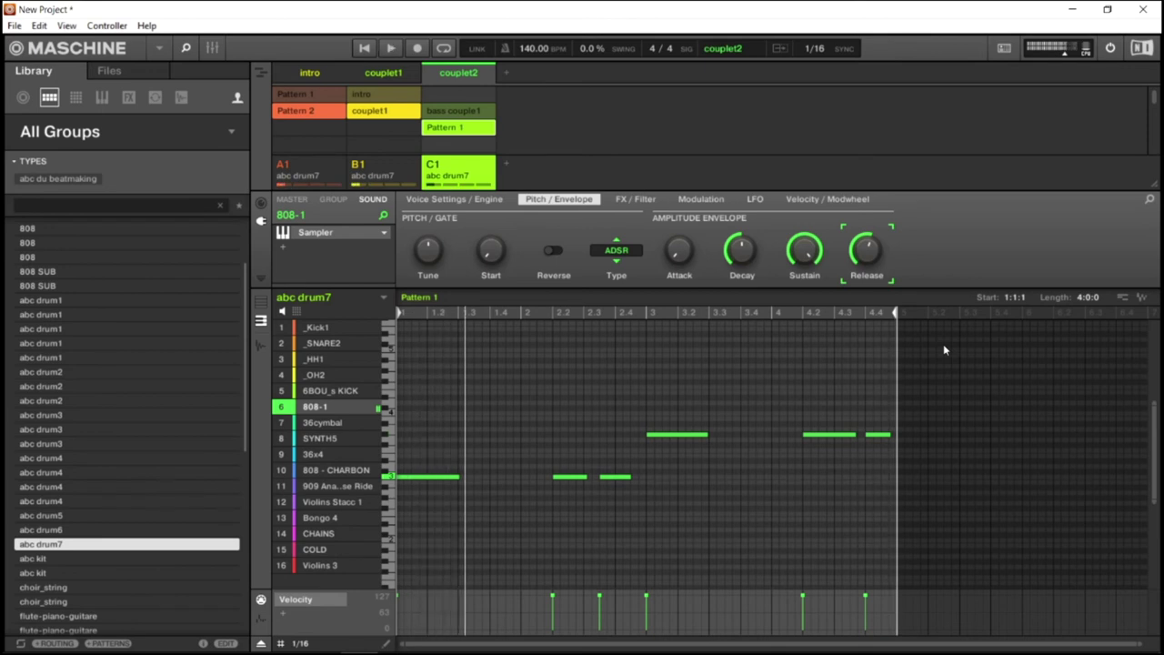
Rename the new group C1 pattern as bass couplet2.
double_click(460, 127)
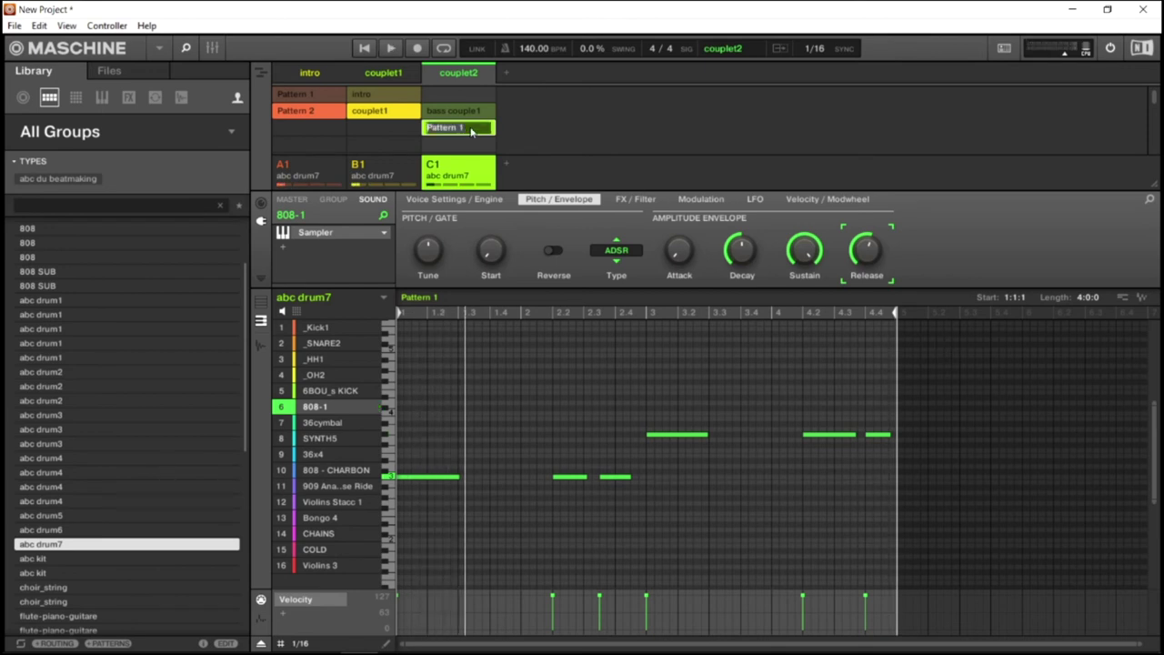
type("bass couplet2")
key("Return")
Rename group A1's Pattern 2 as melodie 2 and its Pattern 1 as melodie1.
left_click(295, 113)
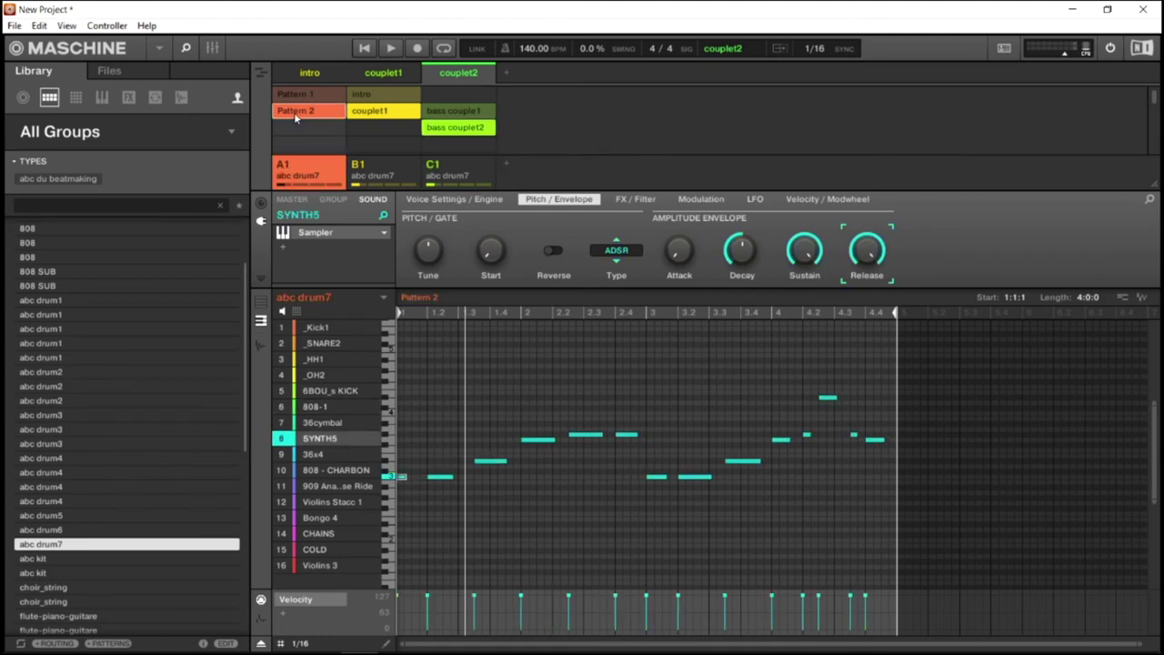
right_click(295, 117)
left_click(324, 138)
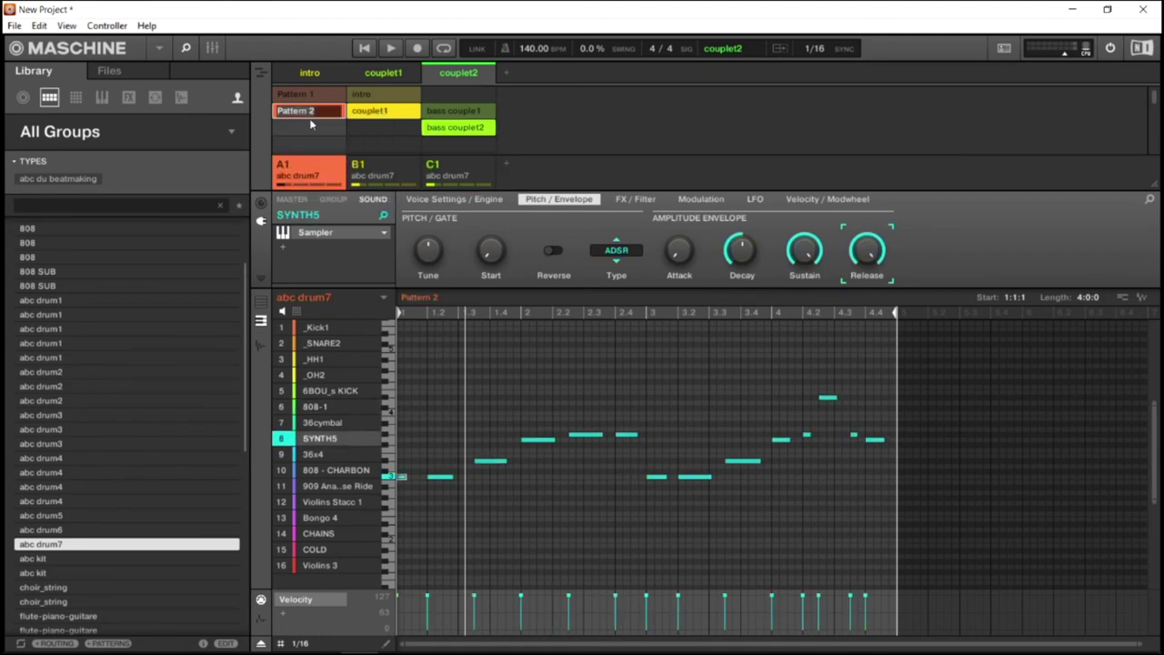
type("melodie 2")
key("Return")
left_click(319, 97)
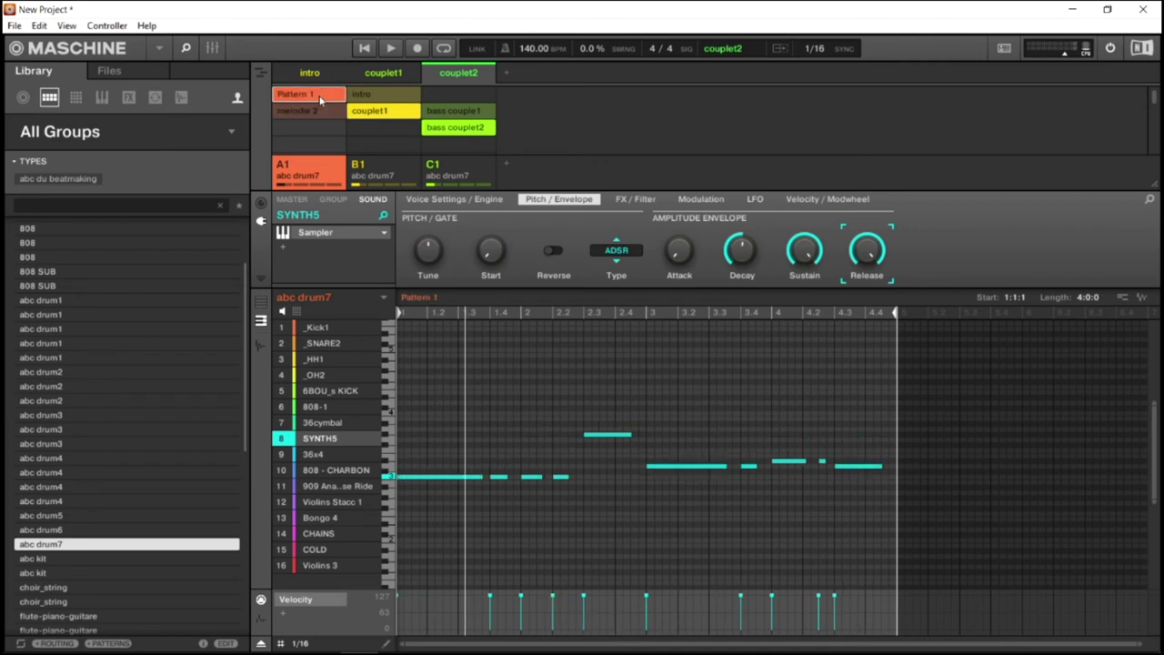
right_click(318, 100)
left_click(344, 122)
type("melodie1")
key("Return")
Play back the song and review the patterns assigned to the intro, couplet1 and couplet2 scenes.
key("space")
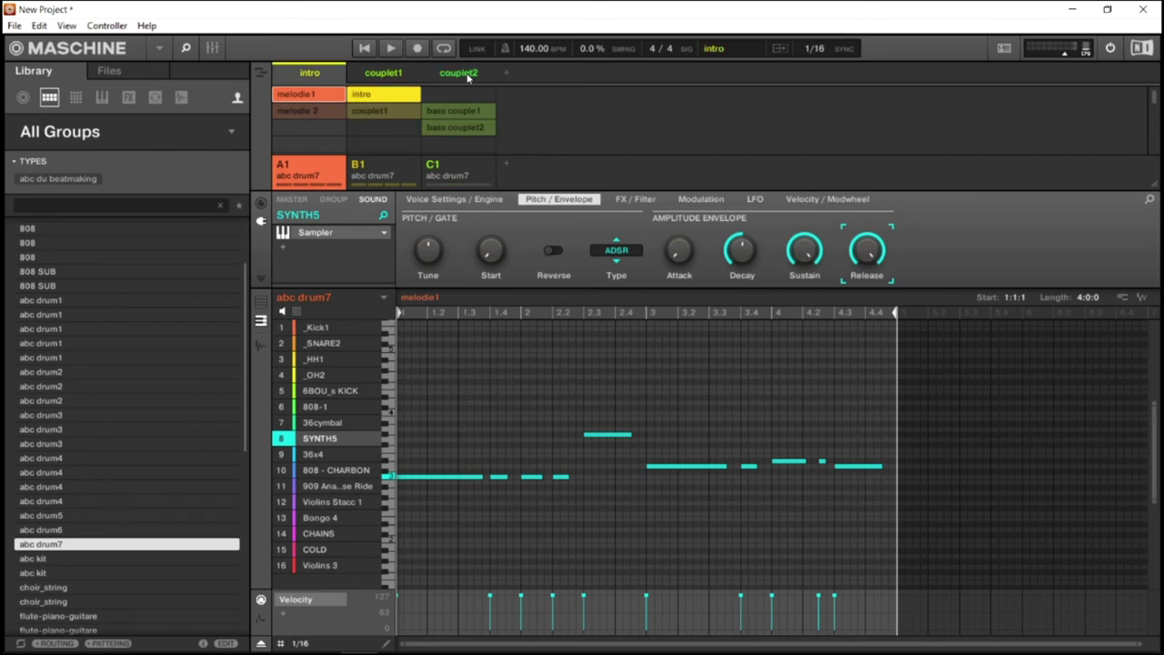
key("space")
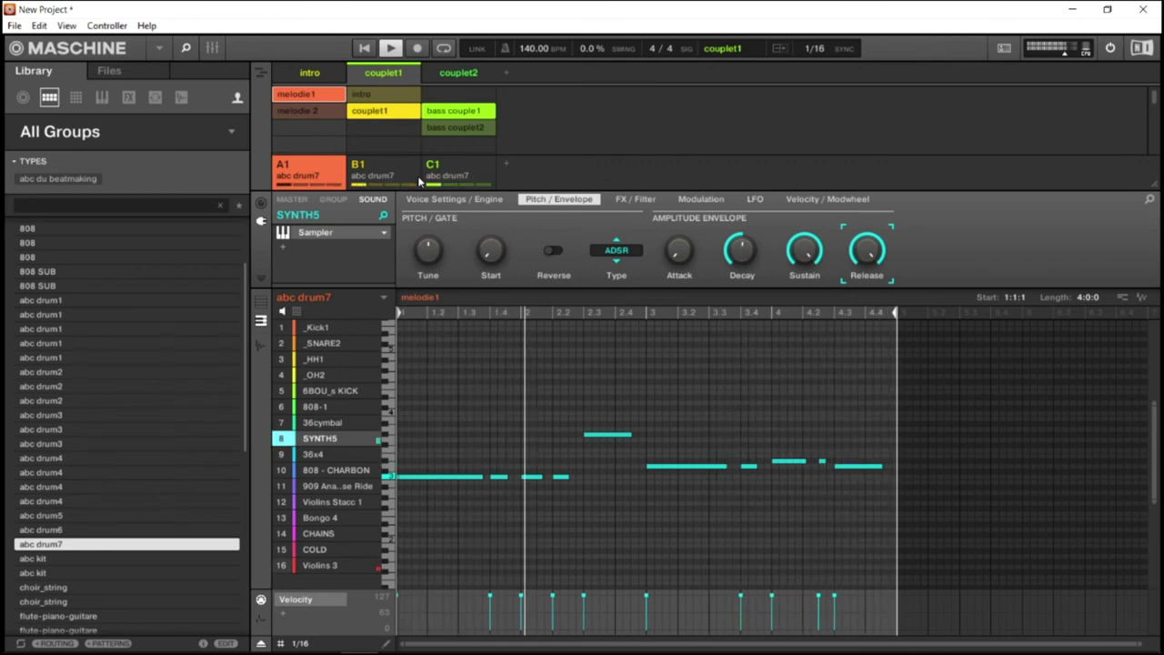
left_click(446, 131)
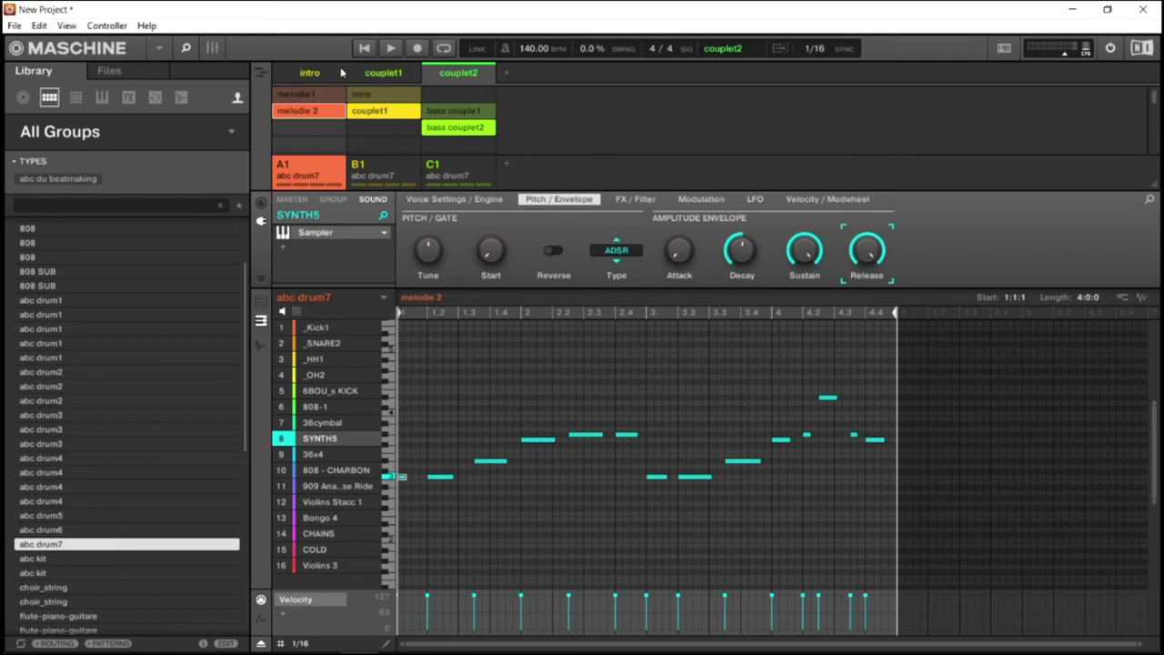
left_click(311, 73)
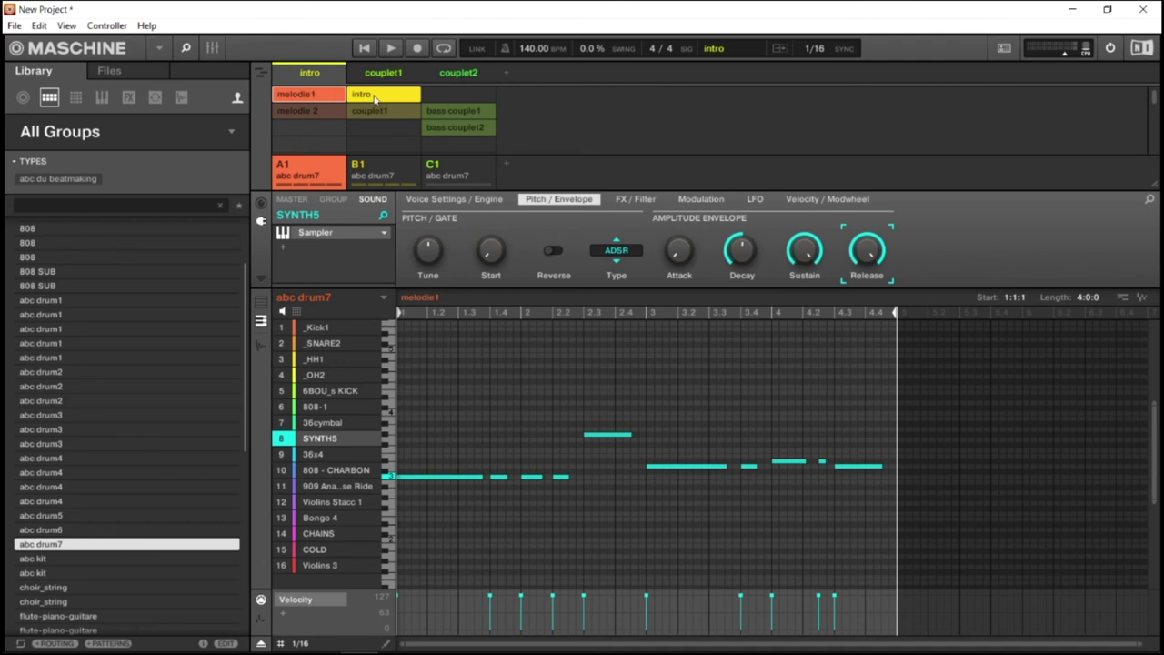
left_click(380, 76)
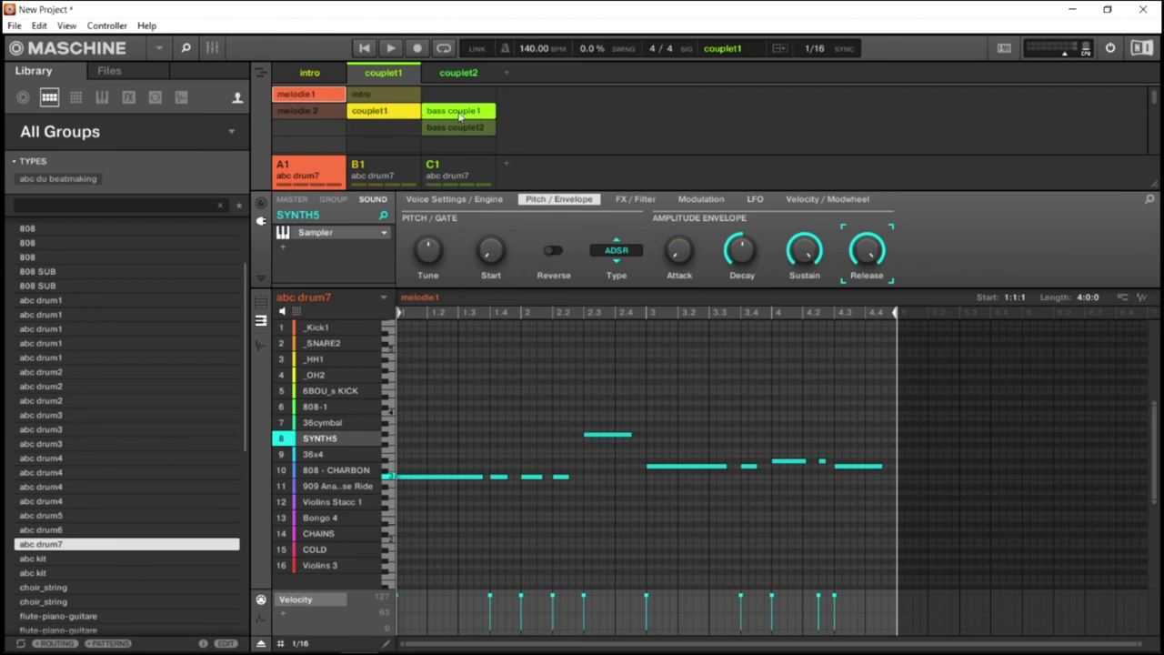
left_click(459, 76)
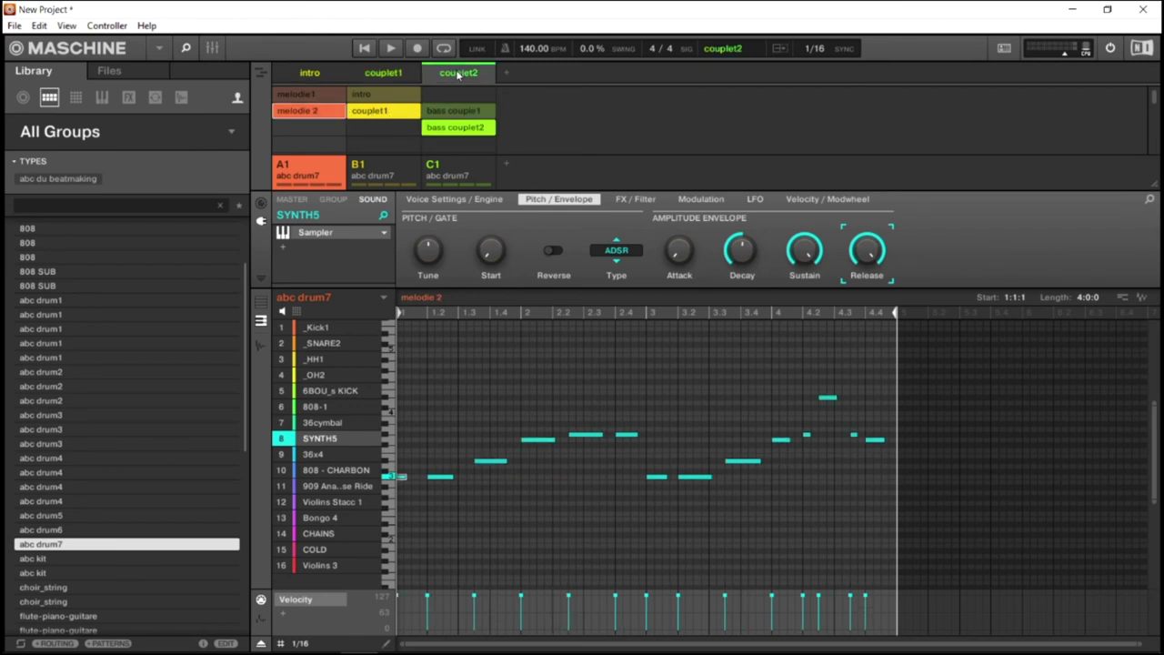
Record an _HH1 hi-hat rhythm in a new group B1 pattern for couplet2 and move its late note to the start of bar 3.
left_click(382, 131)
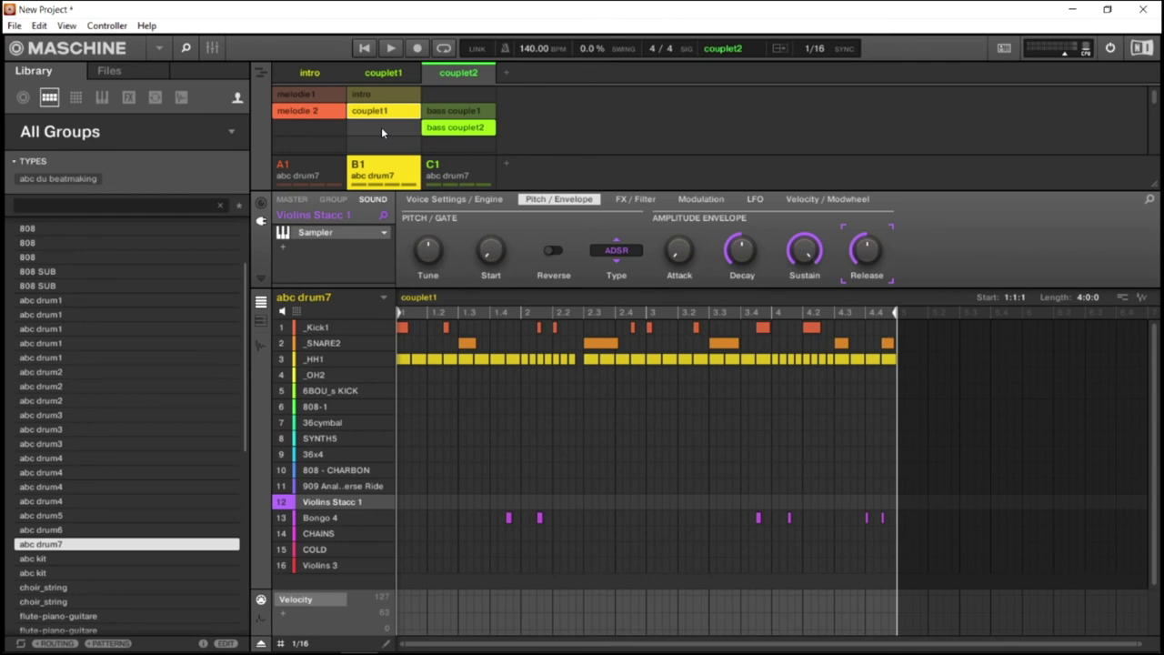
left_click(381, 126)
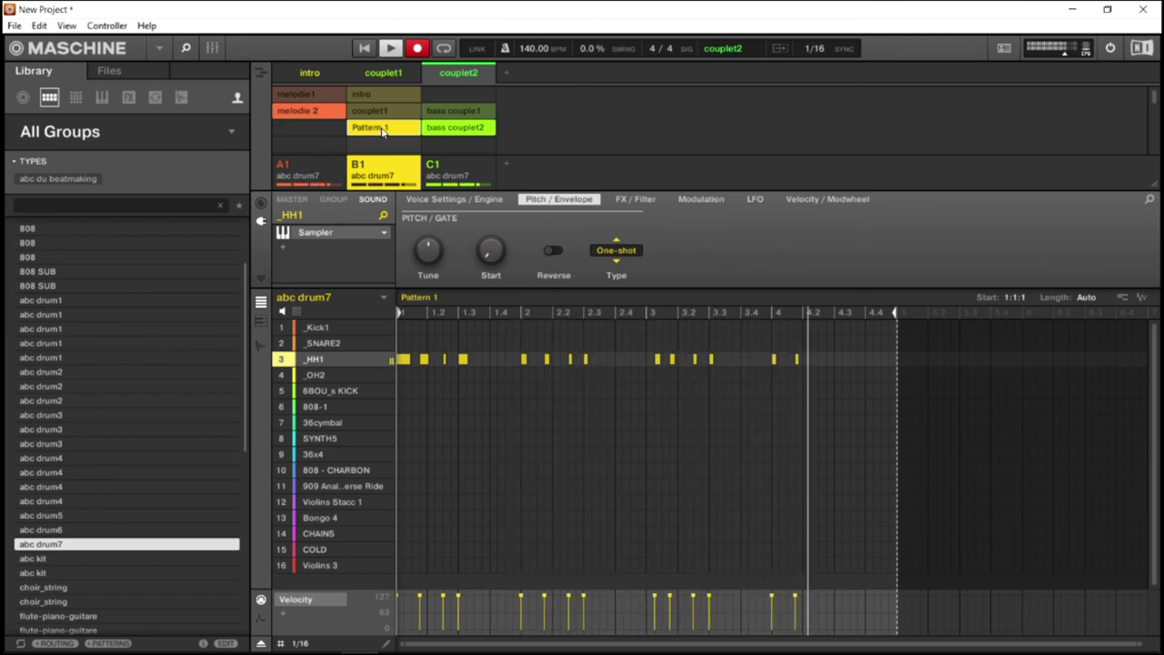
key("space")
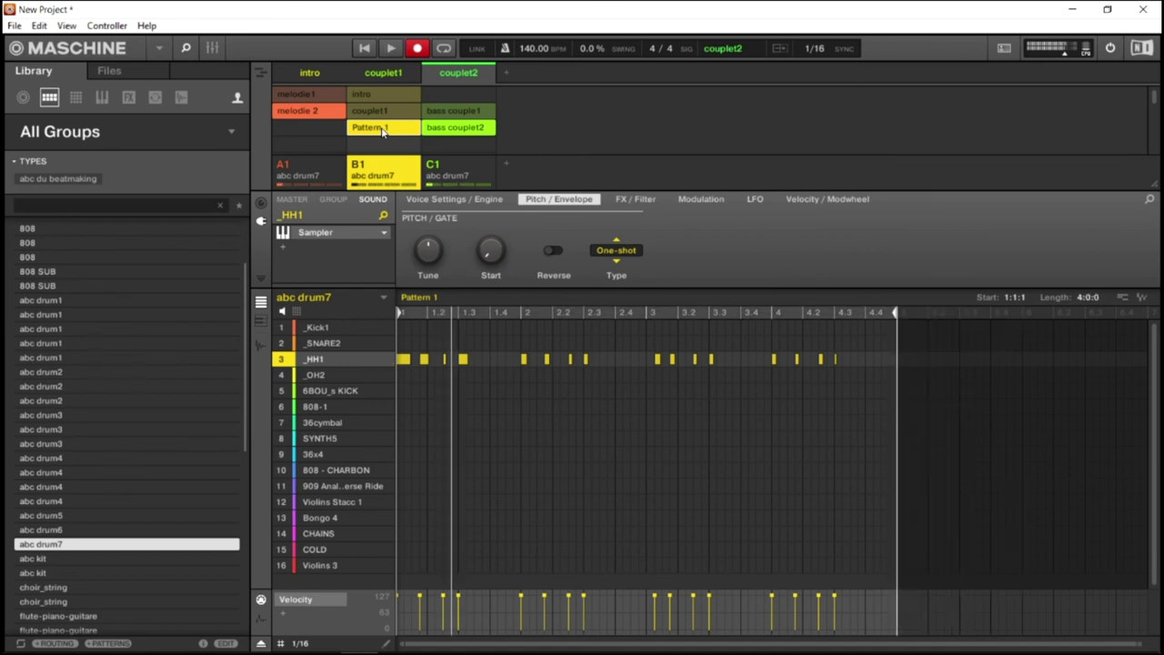
left_click_drag(655, 359, 648, 359)
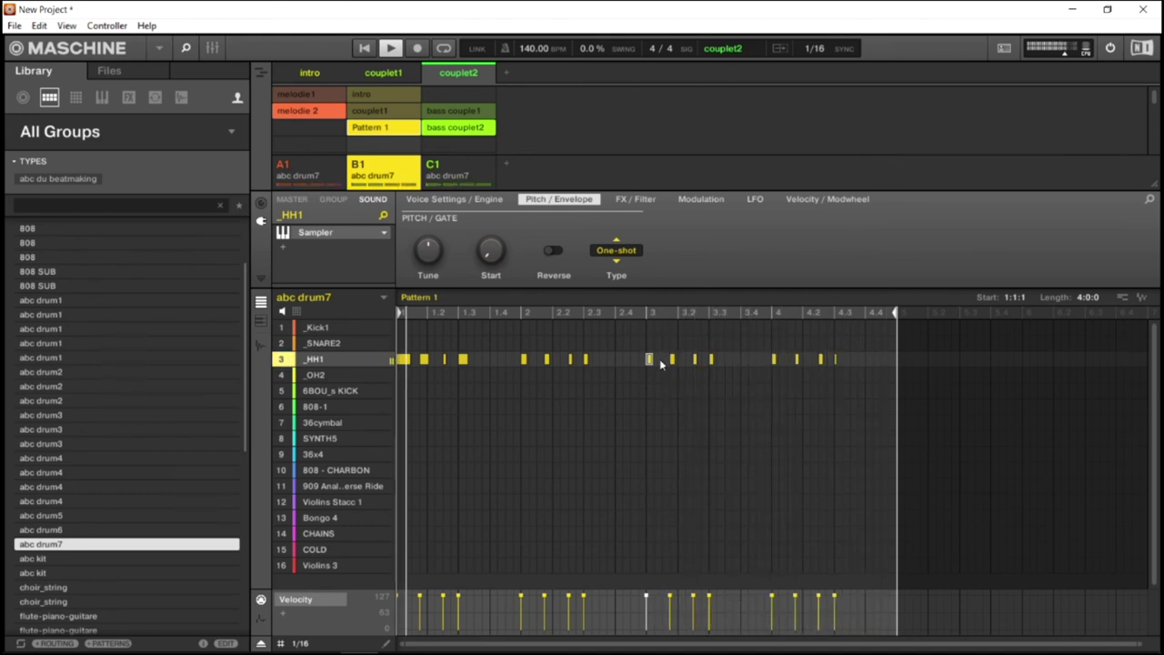
Record _SNARE2, _Kick1 and Bongo 4 parts over the hi-hats in group B1's new 4:0:0 pattern.
key("Up")
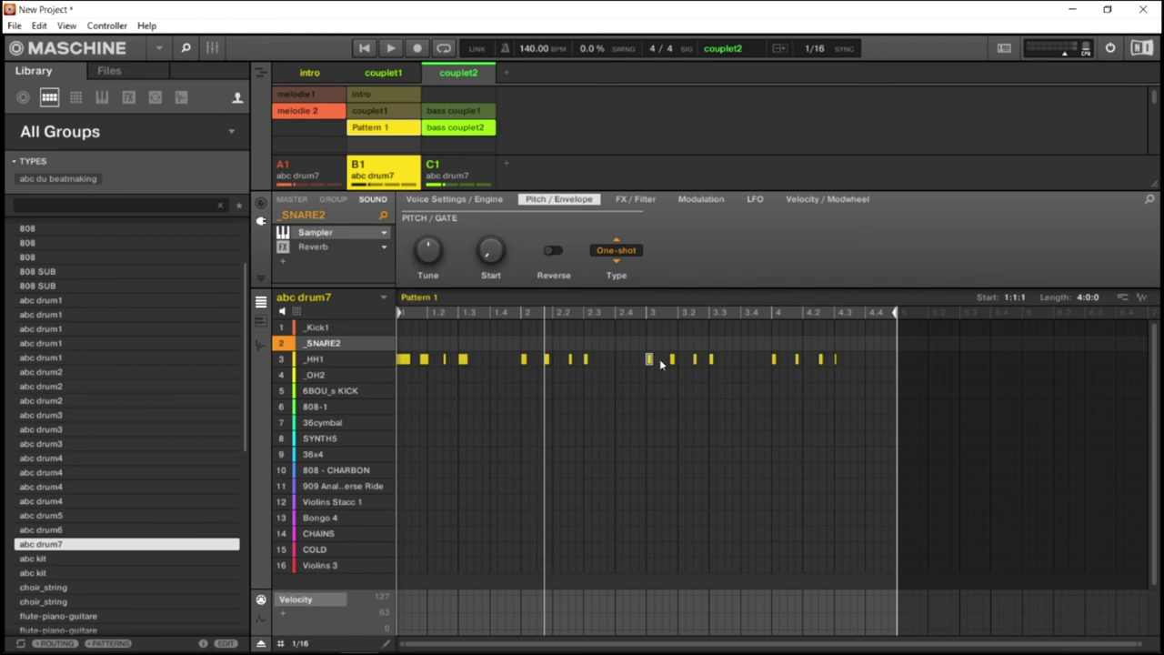
key("ctrl+r")
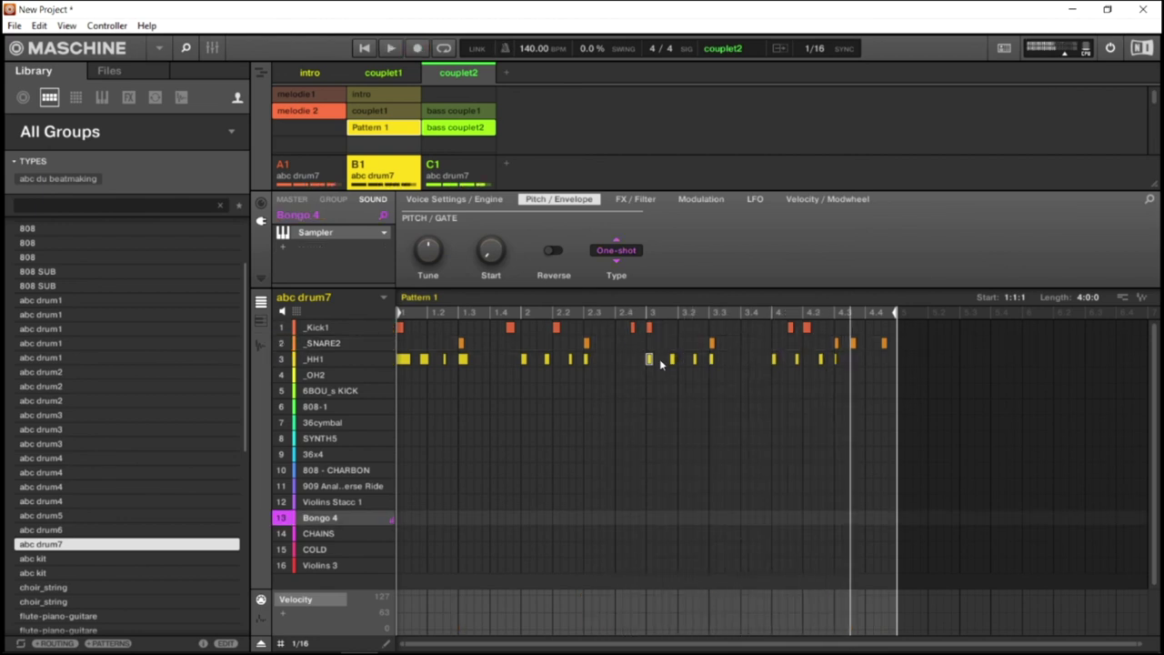
key("ctrl+r")
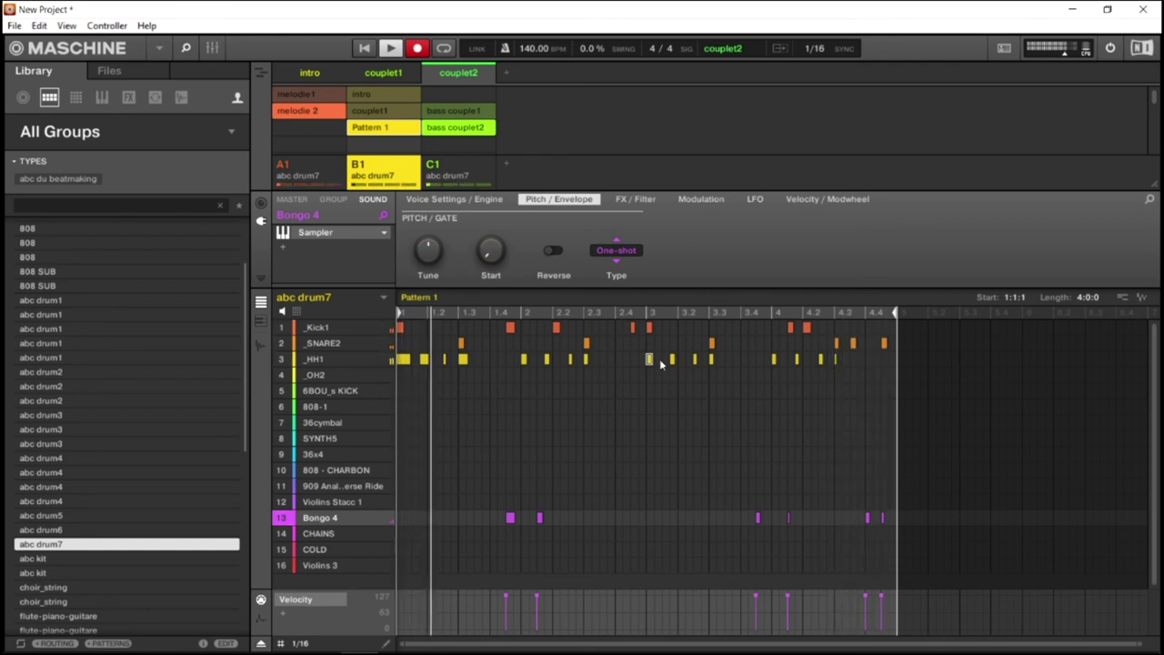
key("ctrl+r")
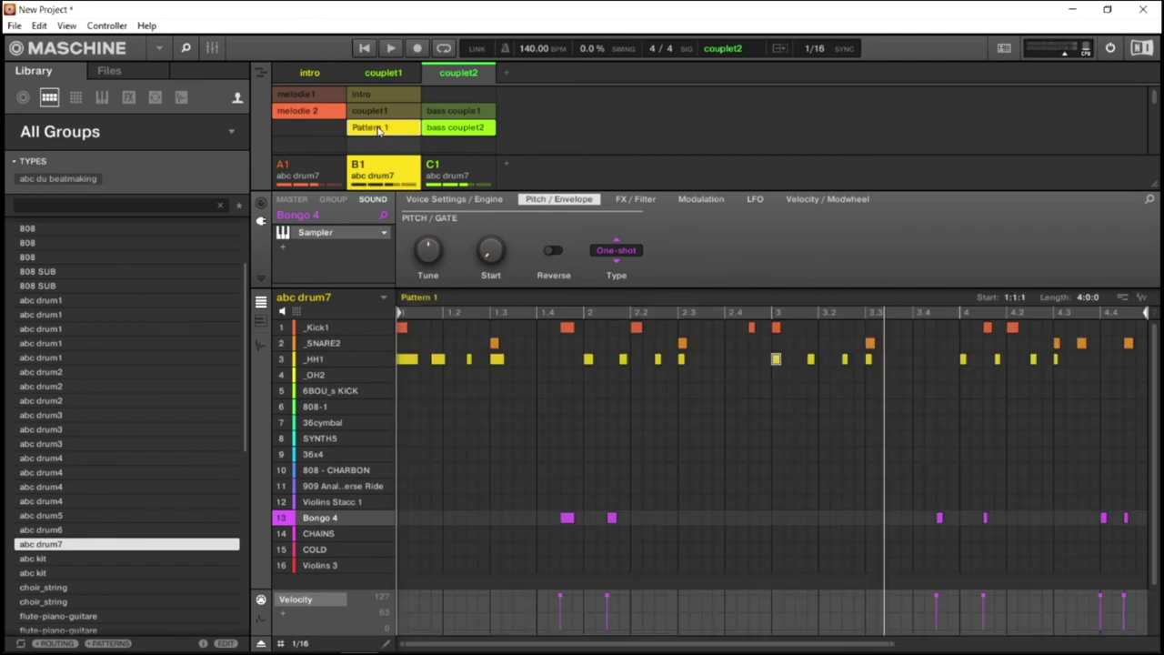
Play back the couplet1 scene and switch playback to the intro scene.
left_click(391, 74)
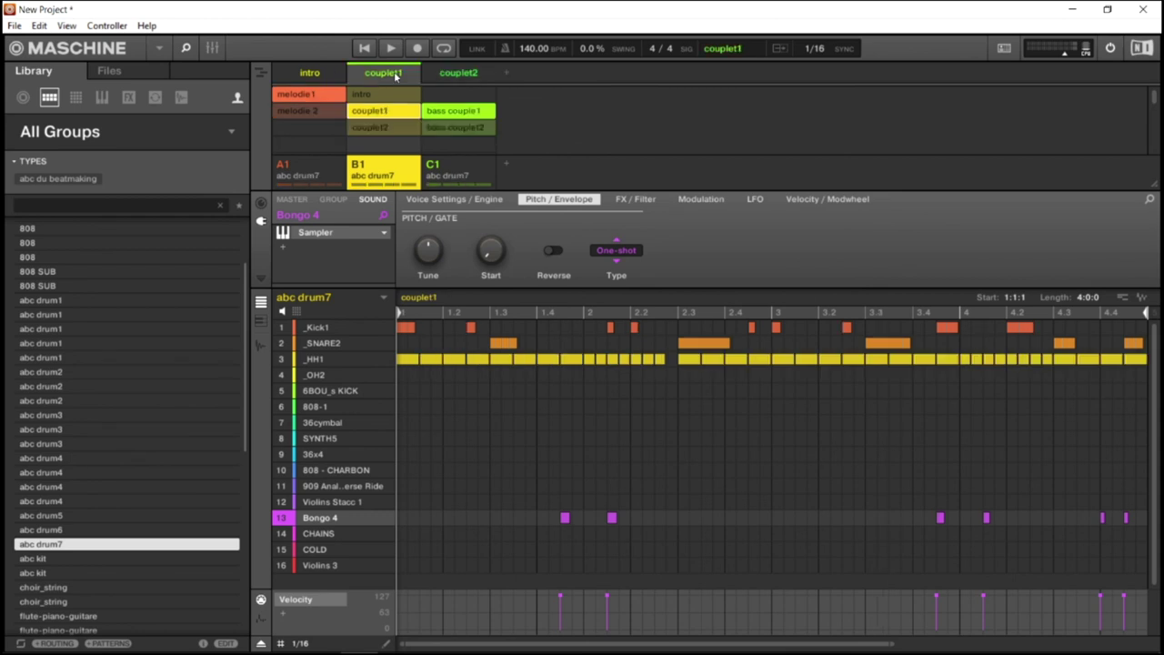
left_click(342, 82)
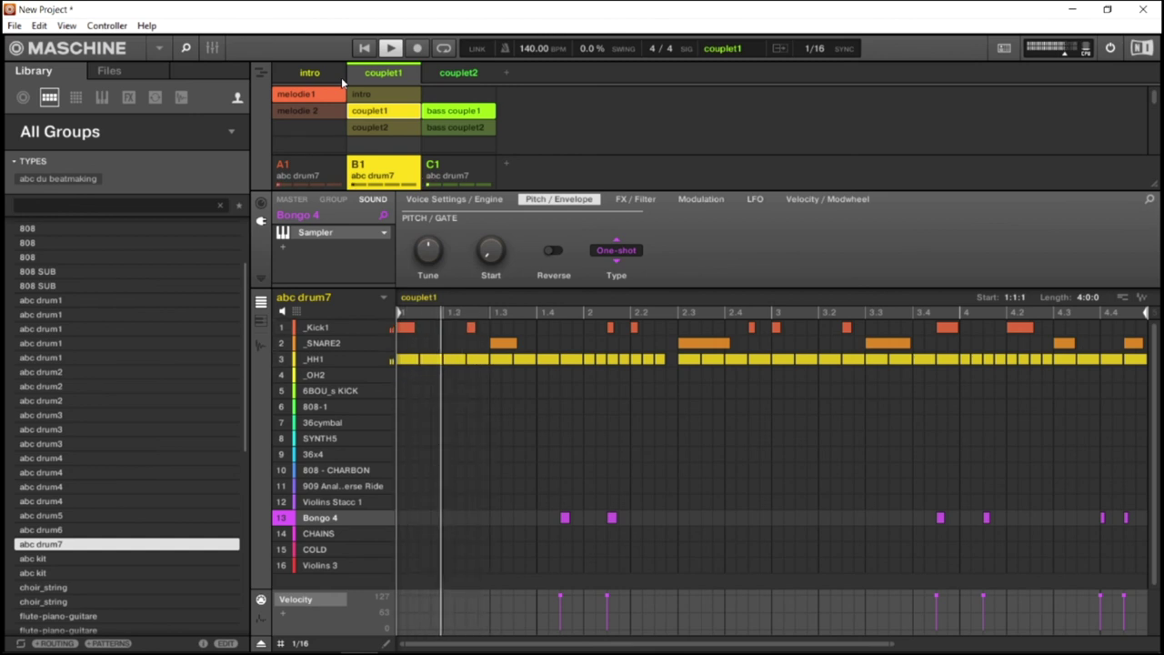
left_click(342, 82)
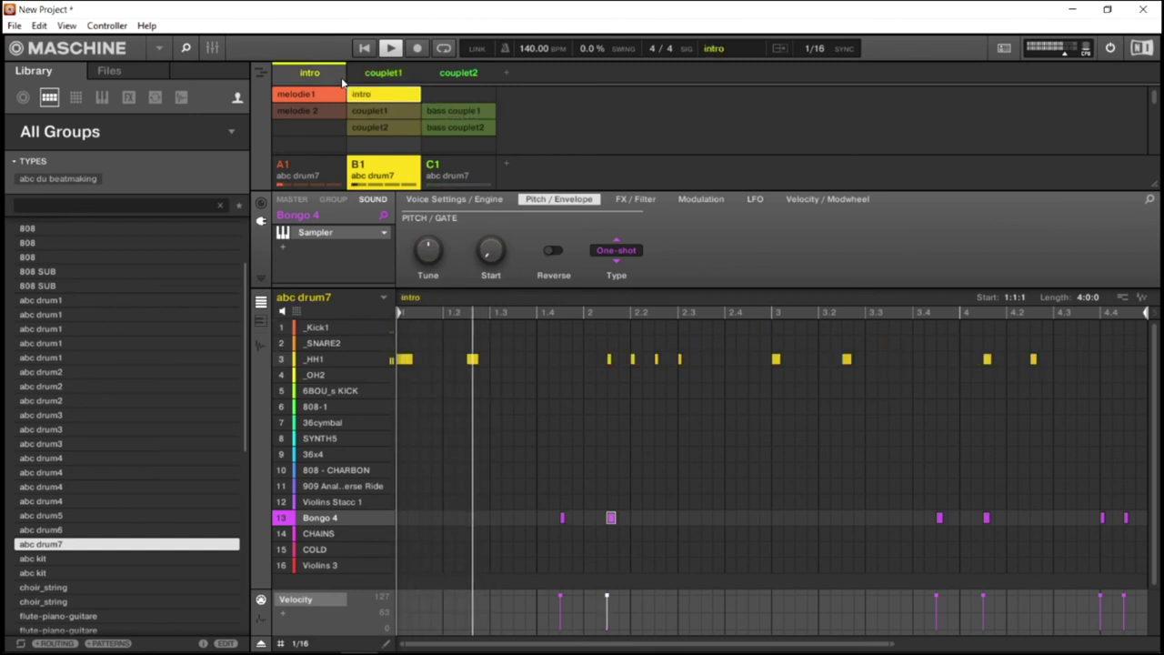